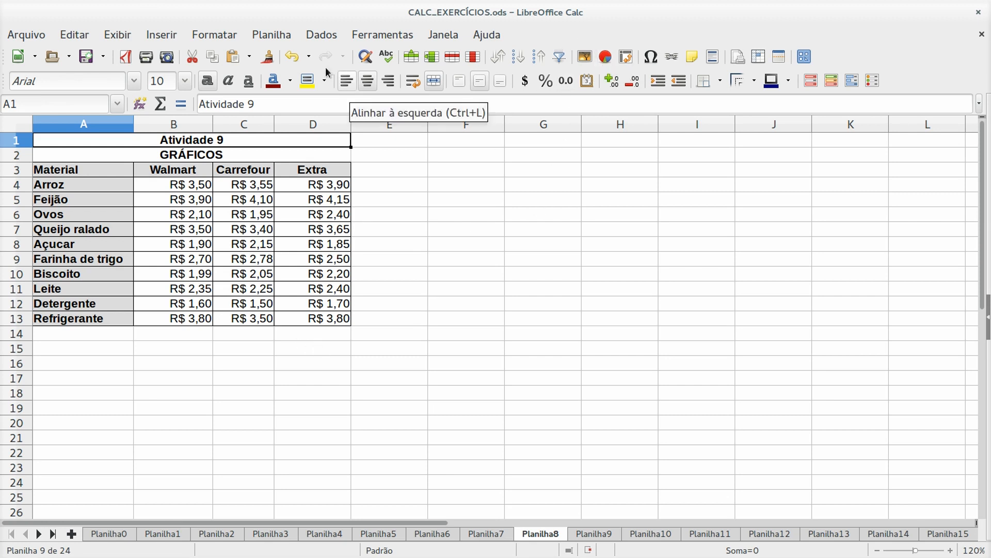
- Select the price table A3:D13 and insert a chart from it
{"action": "left_click", "coordinate": [159, 35]}
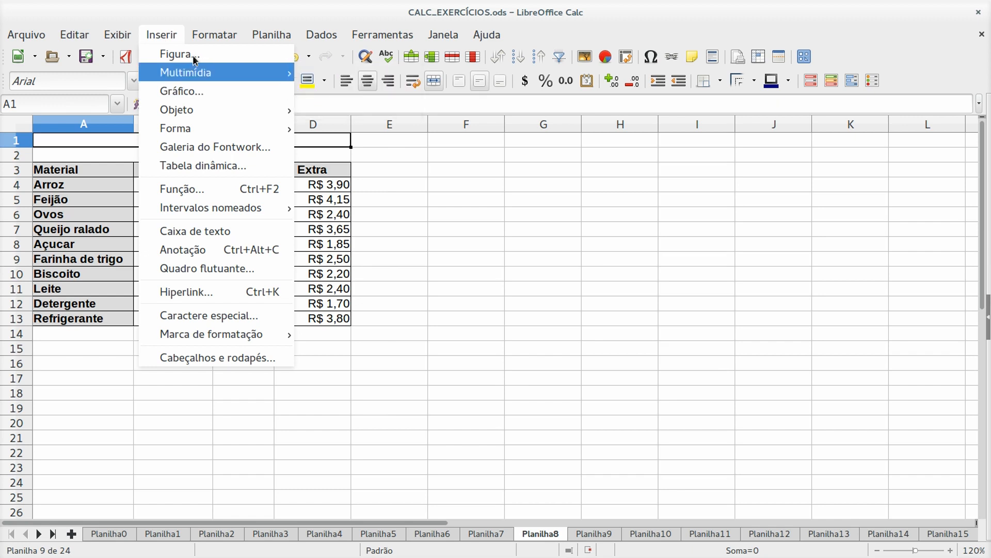
{"action": "left_click", "coordinate": [227, 8]}
{"action": "left_click_drag", "start_coordinate": [128, 169], "coordinate": [316, 315]}
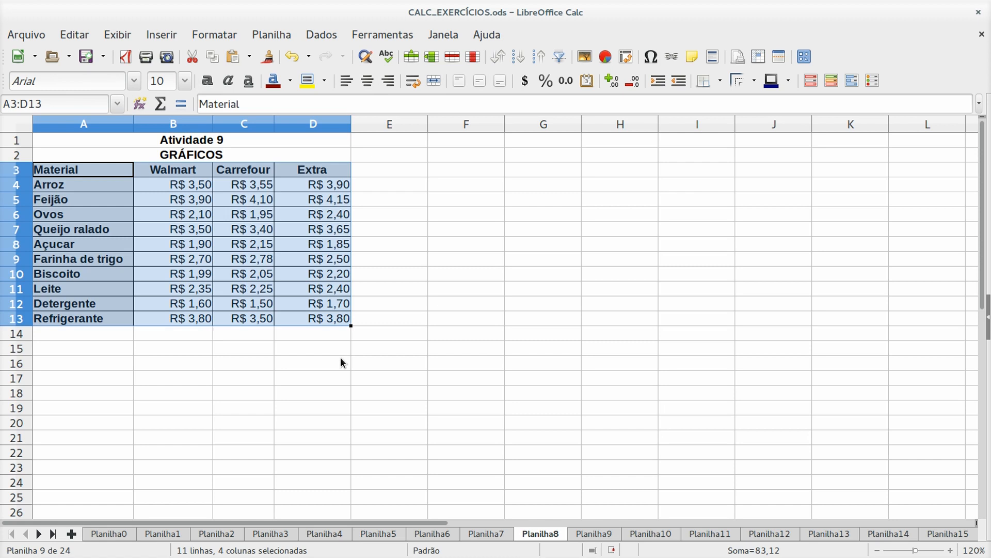
{"action": "left_click", "coordinate": [607, 58]}
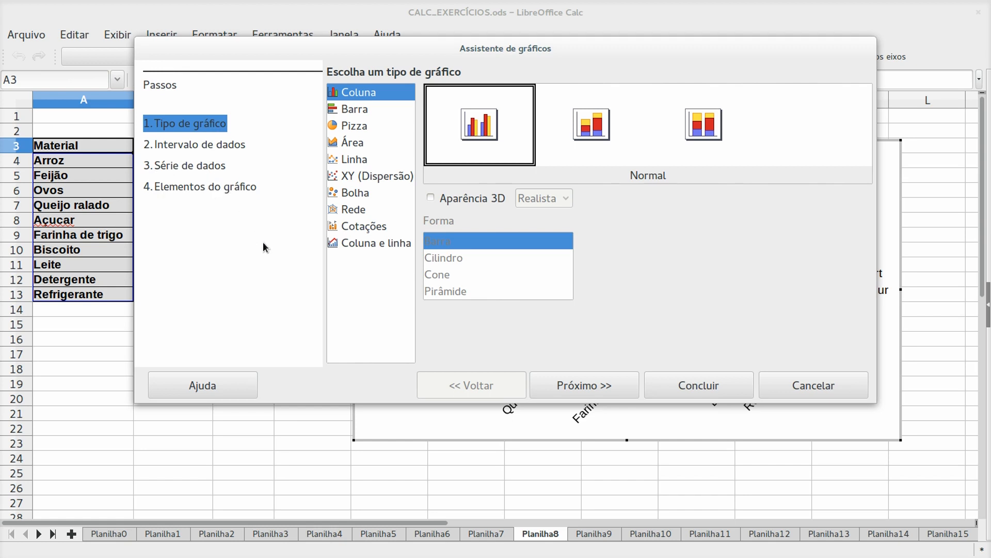
- Preview the Bar, Pie and Line chart types, then return to Column Normal
{"action": "left_click_drag", "start_coordinate": [536, 48], "coordinate": [504, 29]}
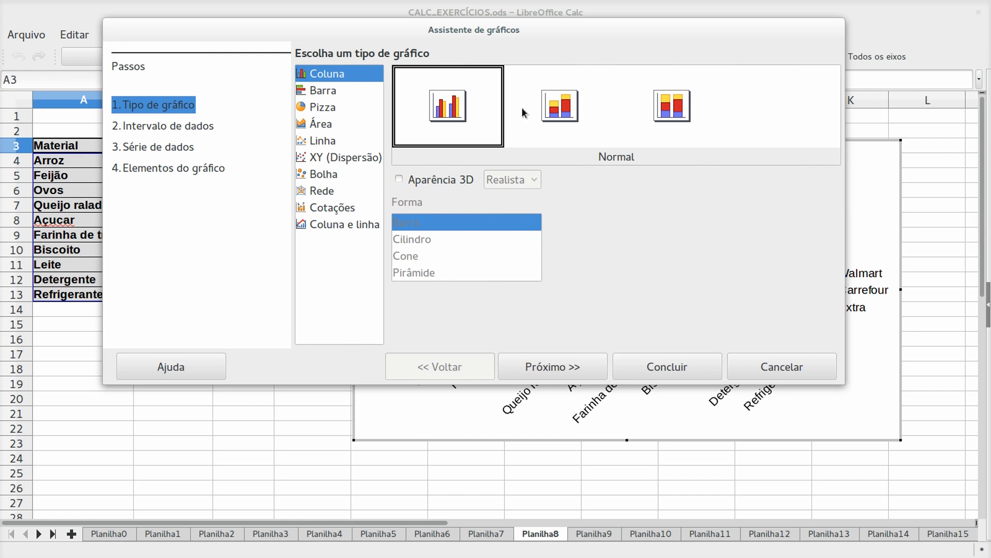
{"action": "left_click", "coordinate": [329, 92]}
{"action": "left_click", "coordinate": [334, 107]}
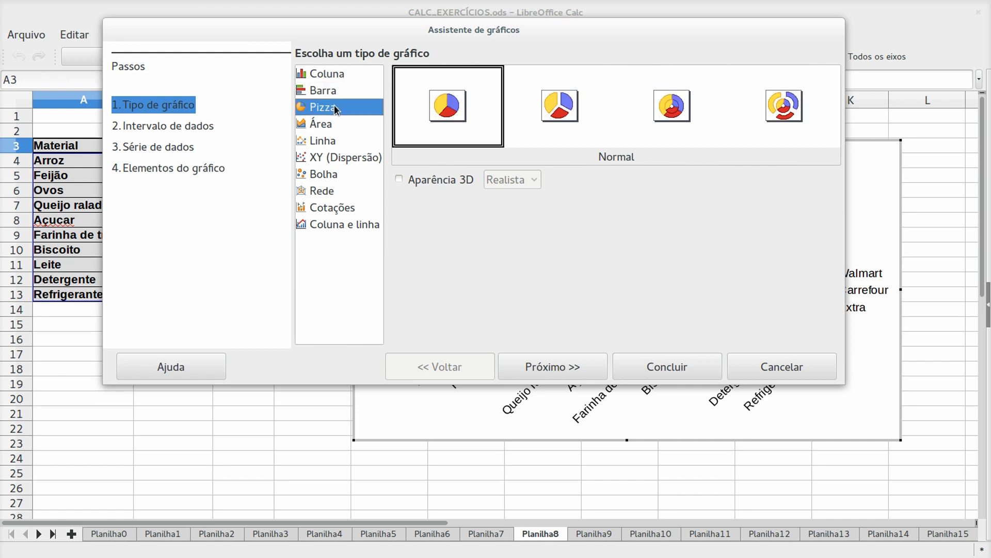
{"action": "left_click", "coordinate": [331, 140]}
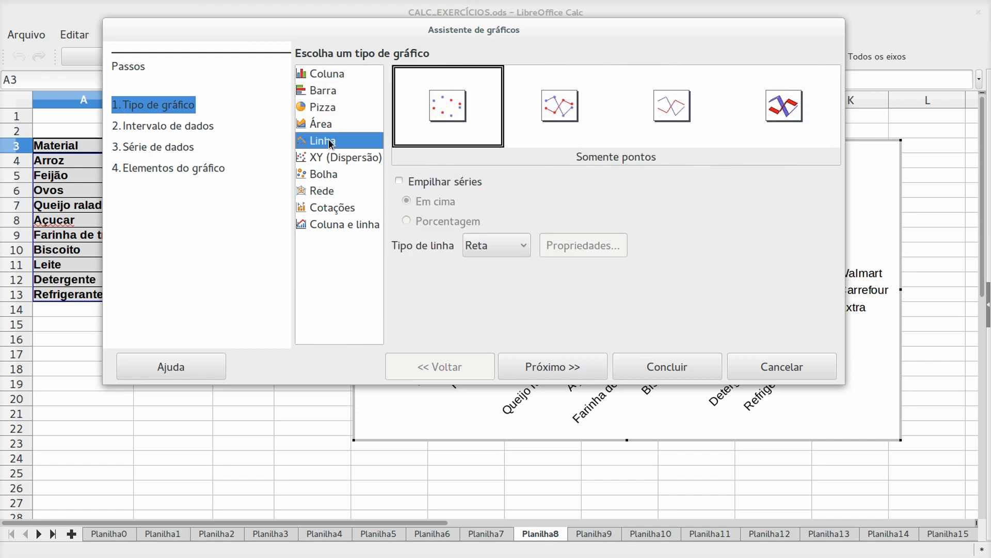
{"action": "left_click", "coordinate": [323, 73]}
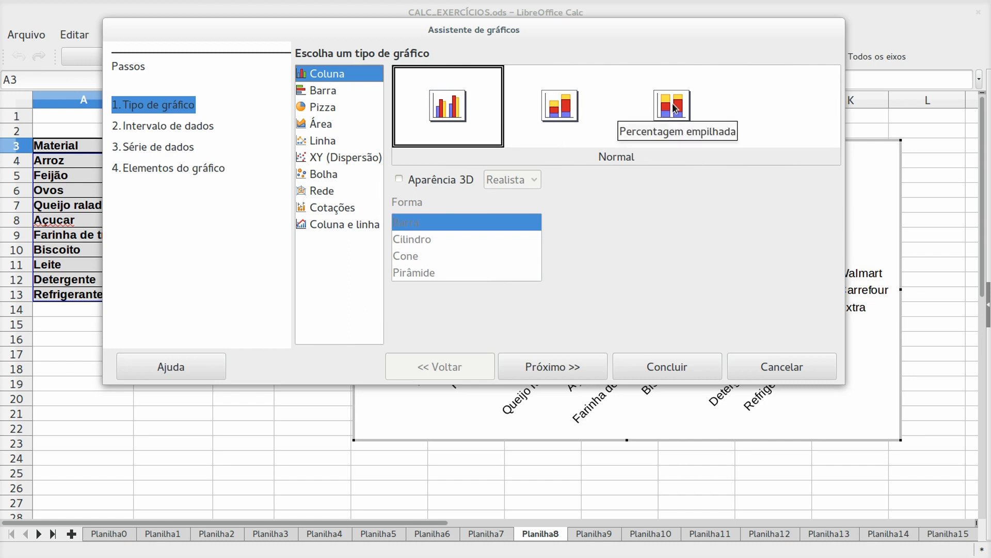
- Try the 3D look, turn it back off, and advance to the data range step
{"action": "left_click", "coordinate": [400, 180]}
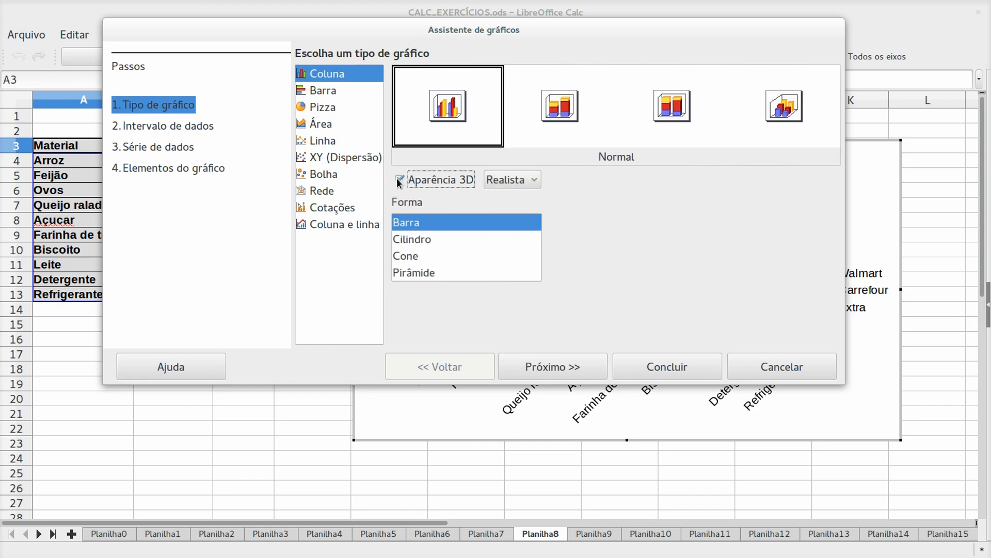
{"action": "left_click", "coordinate": [532, 180]}
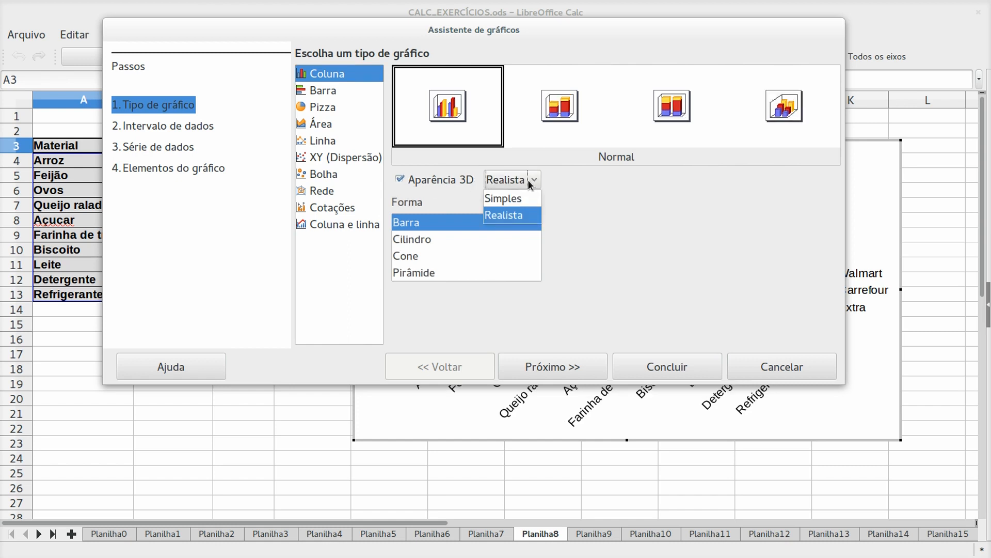
{"action": "left_click", "coordinate": [409, 183]}
{"action": "left_click", "coordinate": [410, 183]}
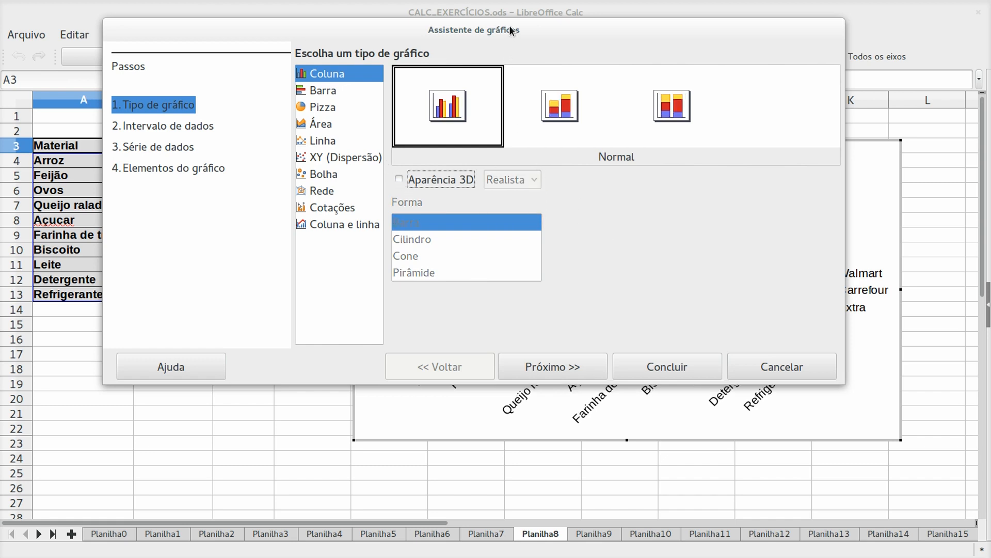
{"action": "left_click_drag", "start_coordinate": [509, 26], "coordinate": [452, 23]}
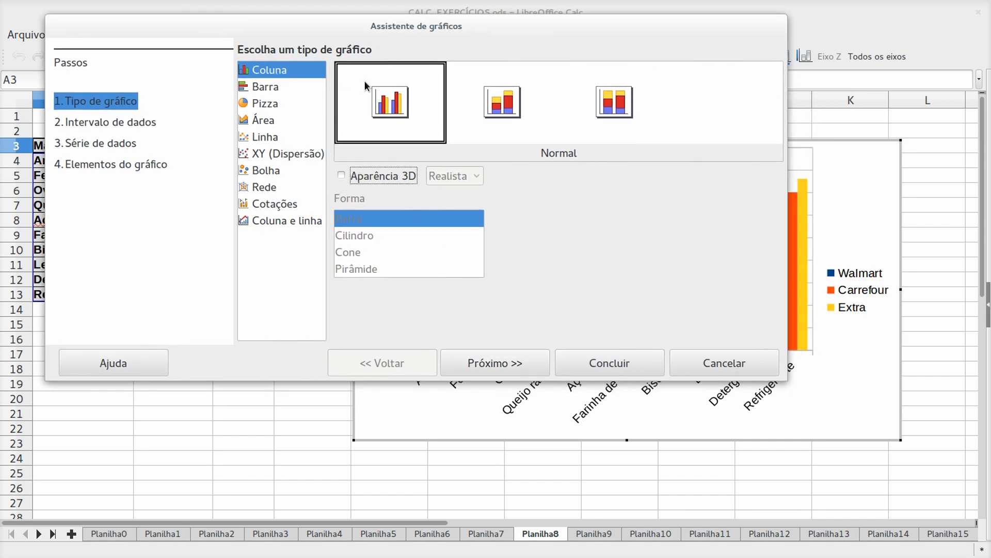
{"action": "left_click", "coordinate": [496, 368]}
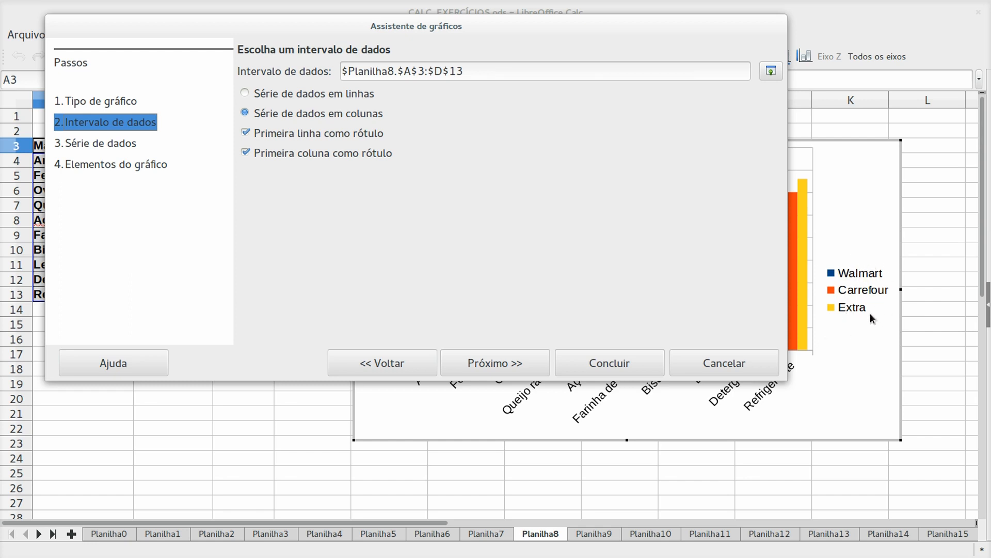
{"action": "left_click", "coordinate": [246, 92]}
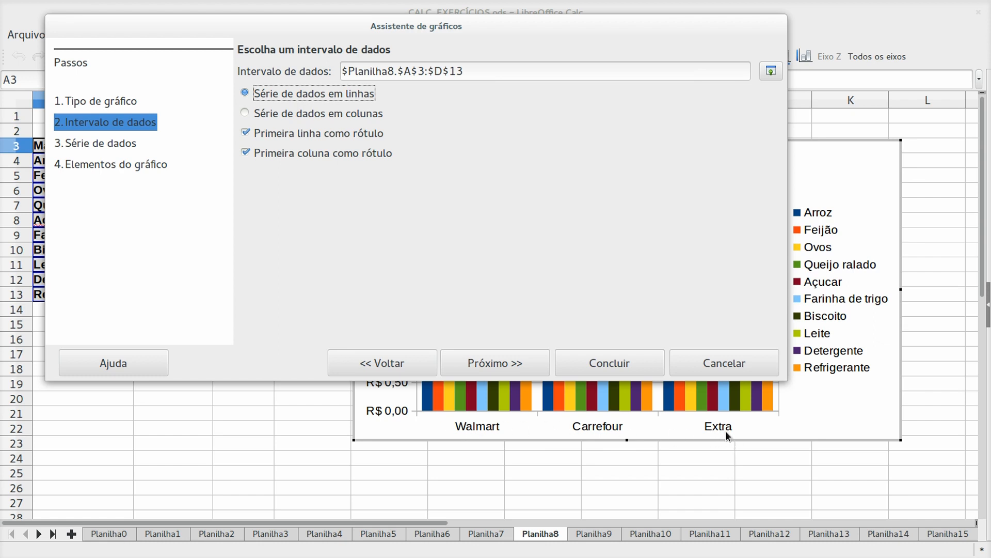
{"action": "left_click", "coordinate": [243, 113]}
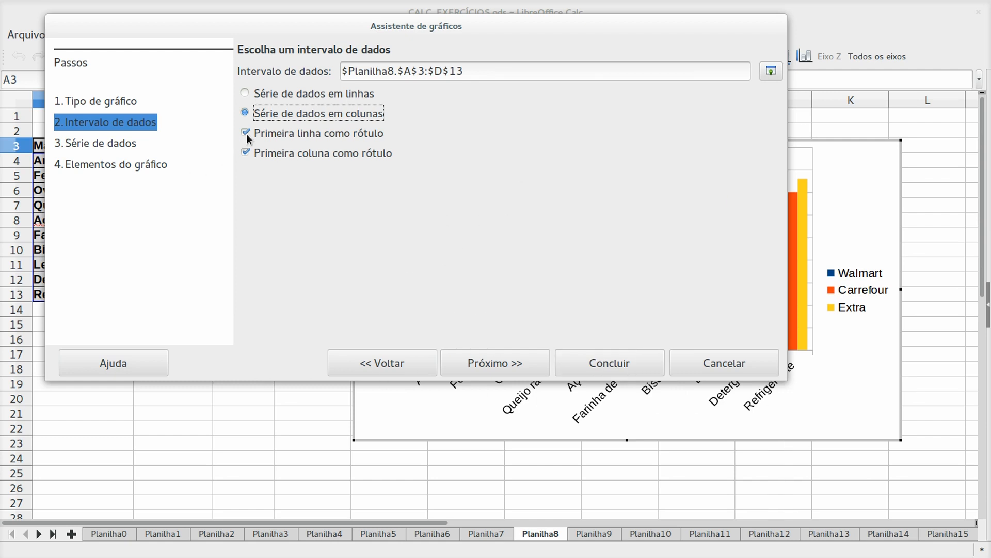
- Toggle the first row/column label options, keep them as labels, and advance to Data Series
{"action": "left_click", "coordinate": [247, 153]}
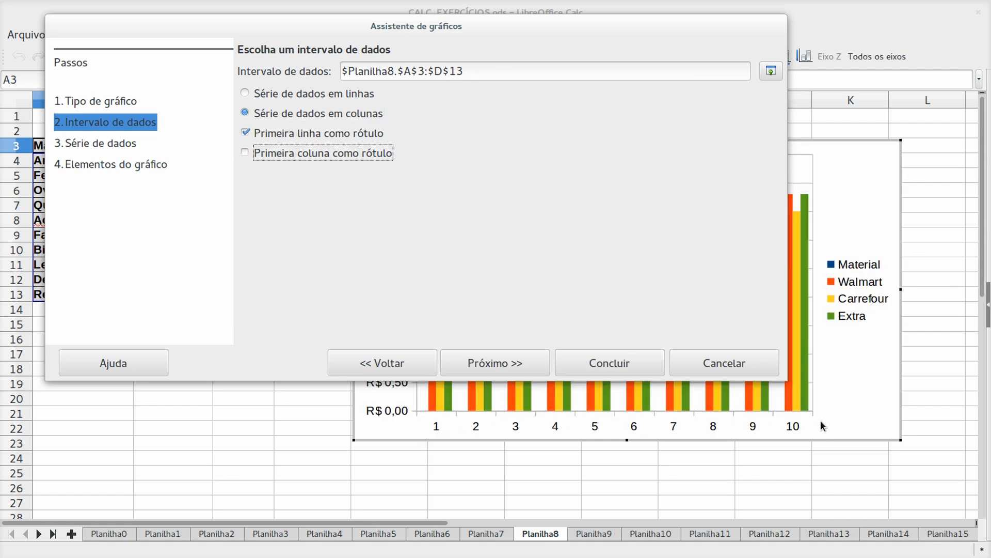
{"action": "left_click", "coordinate": [246, 133]}
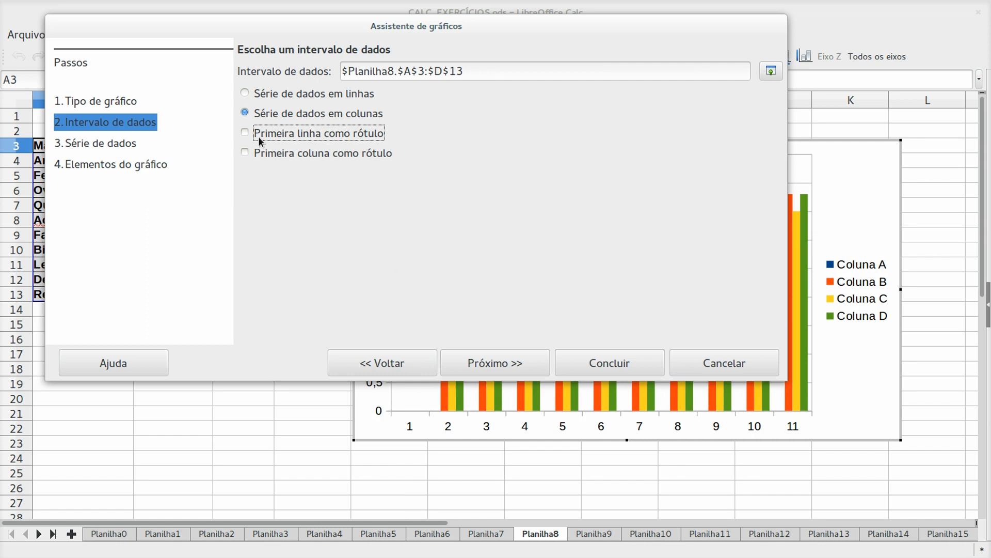
{"action": "left_click", "coordinate": [245, 153]}
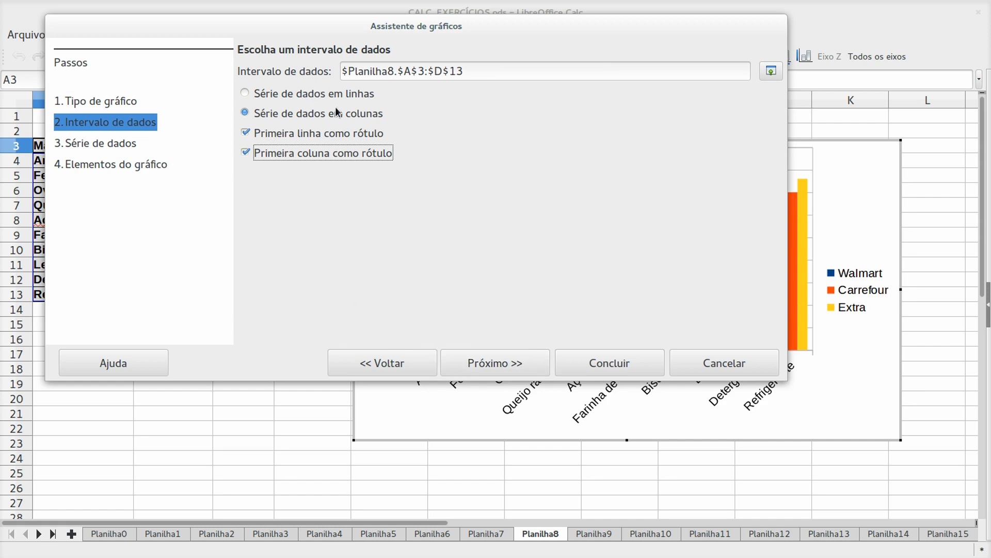
{"action": "left_click", "coordinate": [499, 360]}
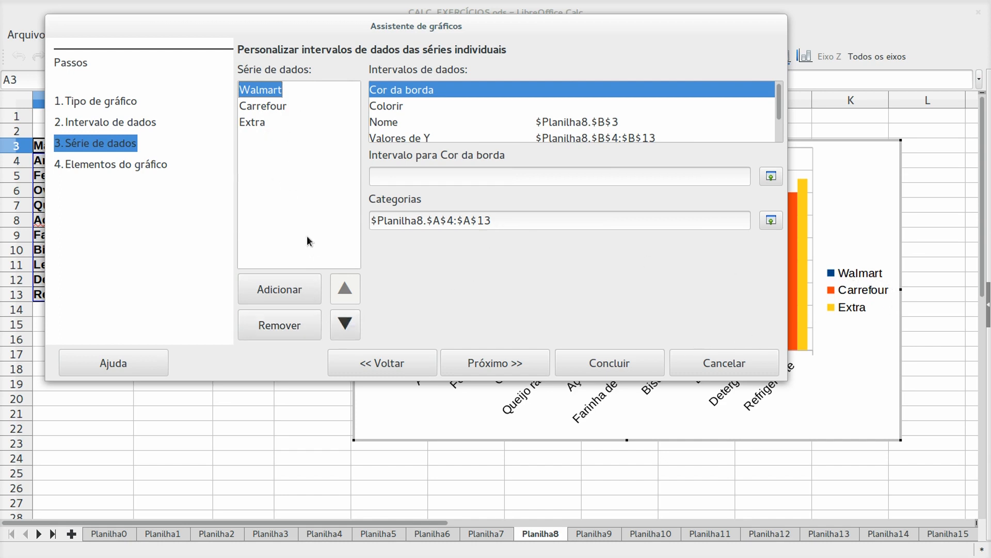
- Move Walmart down the series list and back to the top, then advance to Chart Elements
{"action": "left_click", "coordinate": [345, 324]}
{"action": "left_click", "coordinate": [345, 323]}
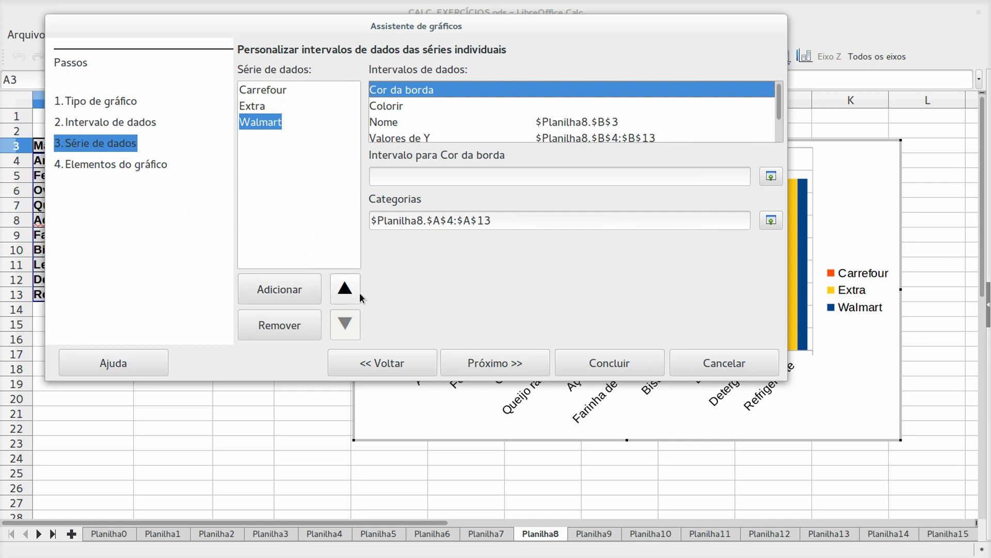
{"action": "left_click", "coordinate": [253, 107]}
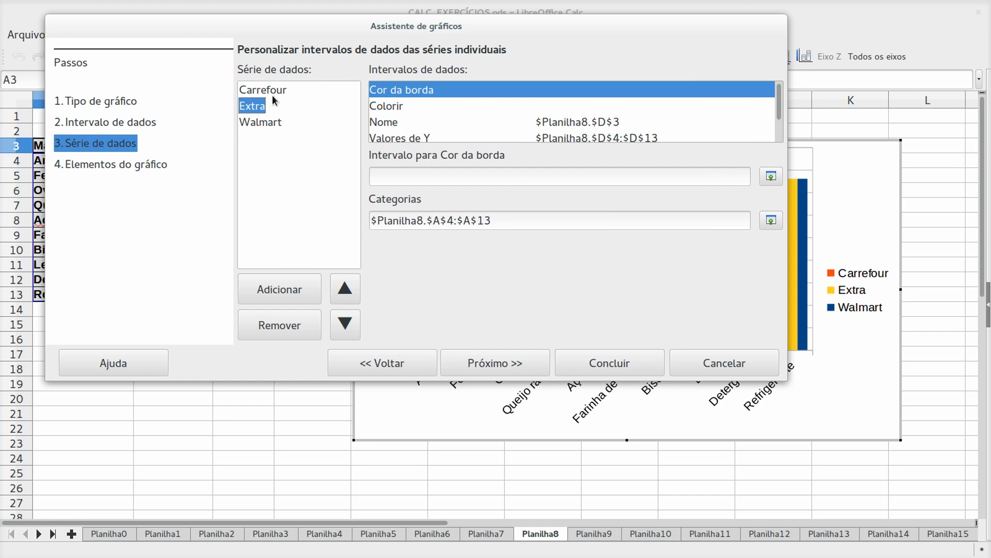
{"action": "left_click", "coordinate": [258, 124]}
{"action": "left_click", "coordinate": [342, 285]}
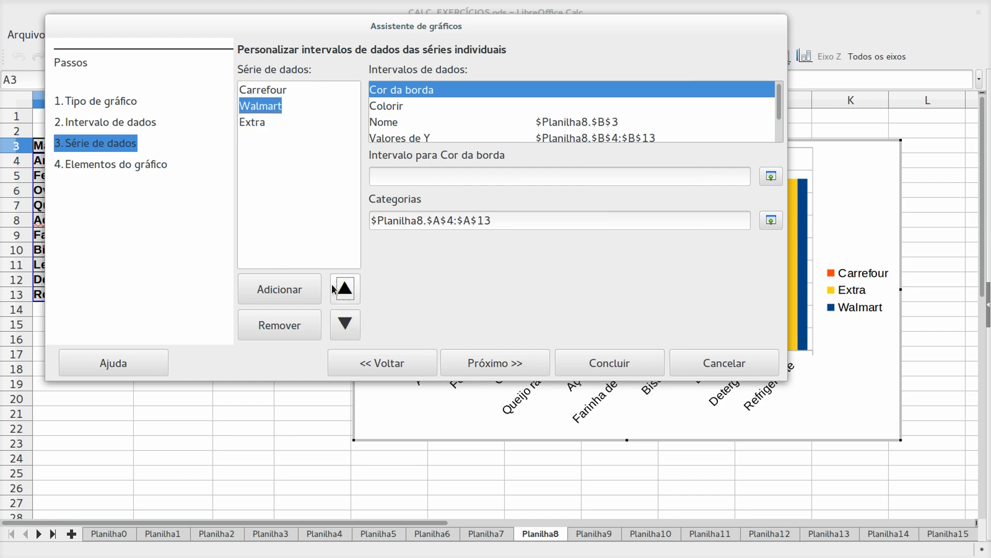
{"action": "left_click", "coordinate": [341, 293]}
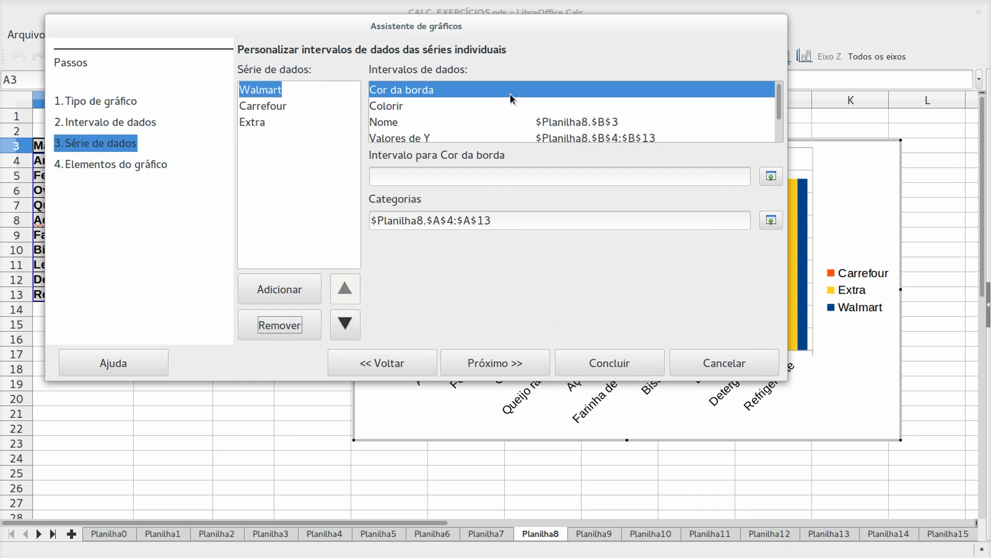
{"action": "left_click", "coordinate": [521, 366]}
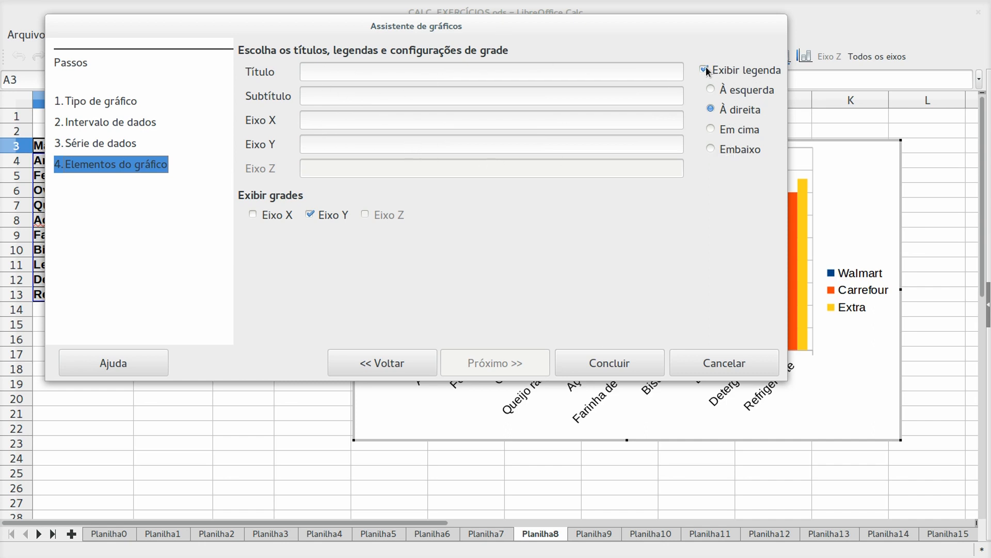
- Title the chart 'Lista de preços'
{"action": "left_click", "coordinate": [441, 72]}
{"action": "type", "text": "lista de preços"}
{"action": "key", "text": "Delete"}
{"action": "type", "text": "L"}
{"action": "left_click_drag", "start_coordinate": [629, 22], "coordinate": [569, 316]}
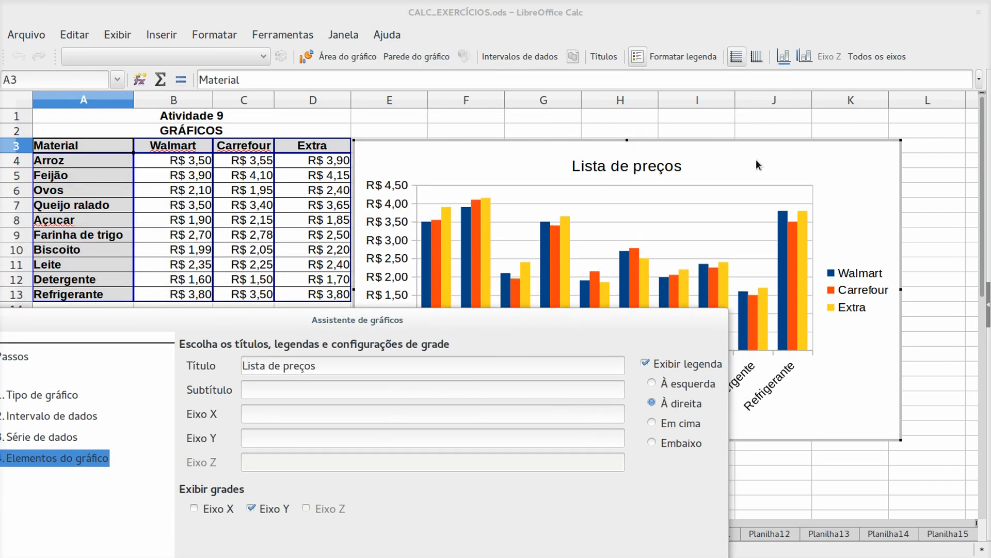
{"action": "left_click_drag", "start_coordinate": [475, 318], "coordinate": [608, 33]}
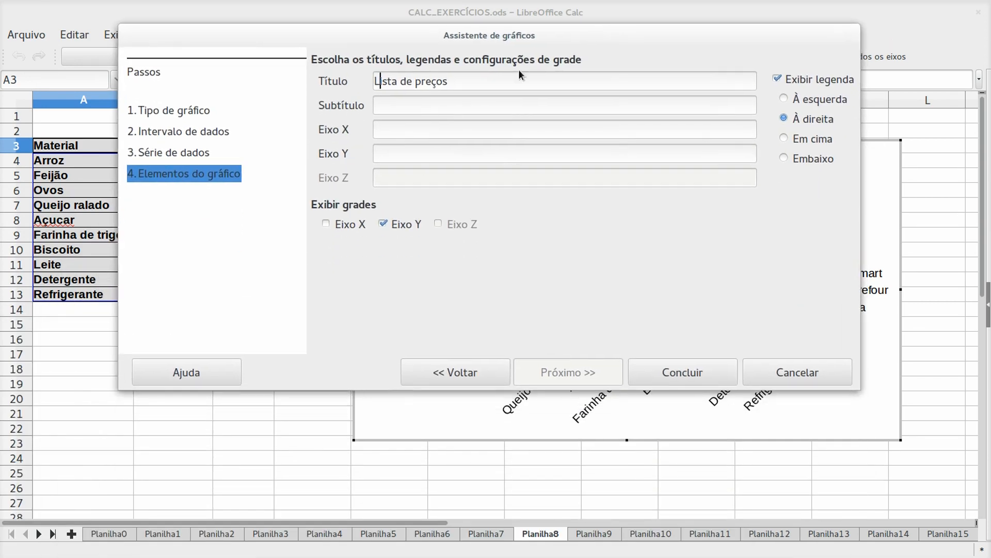
- Label the Y axis 'valores em reais'
{"action": "left_click", "coordinate": [436, 105]}
{"action": "left_click", "coordinate": [419, 128]}
{"action": "left_click_drag", "start_coordinate": [456, 40], "coordinate": [485, 78]}
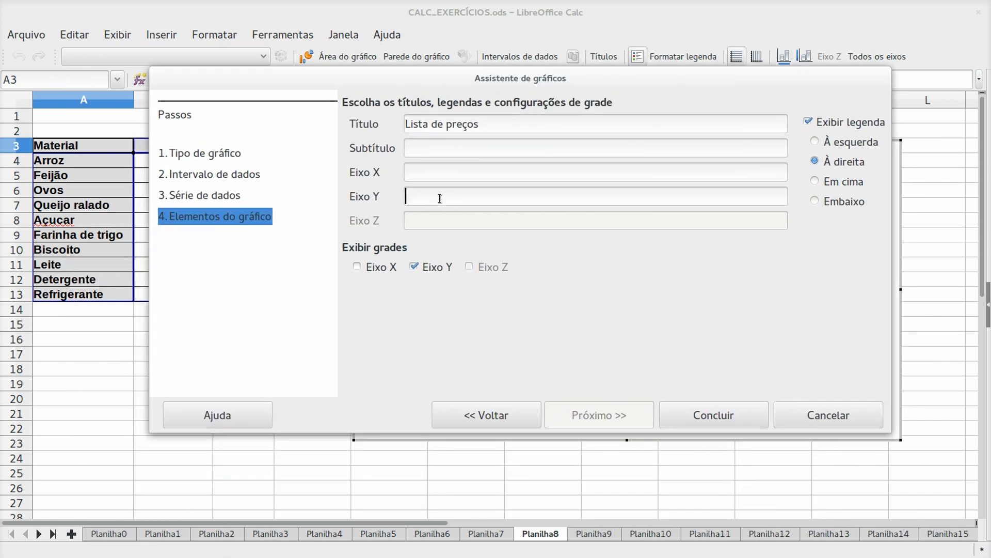
{"action": "left_click_drag", "start_coordinate": [448, 72], "coordinate": [427, 47]}
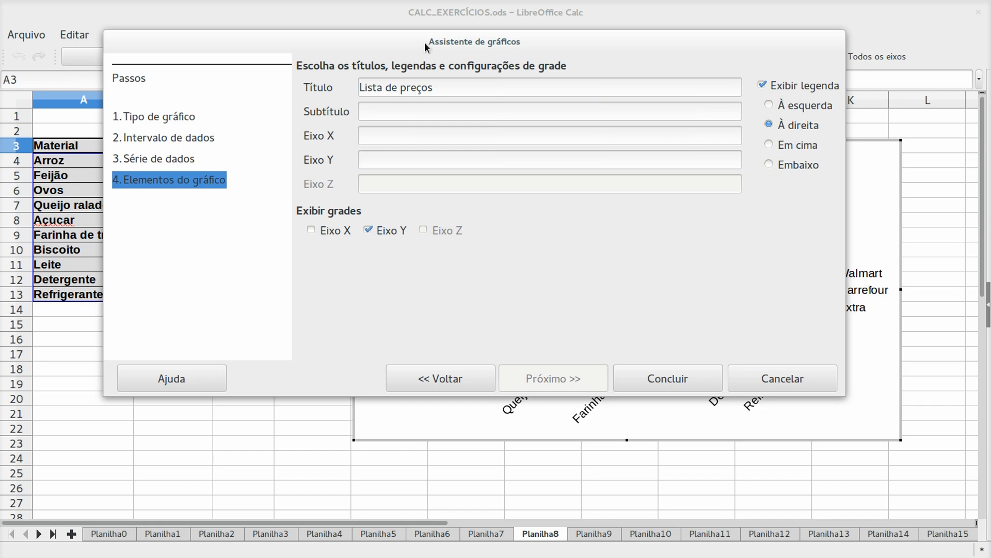
{"action": "type", "text": "ores em reais"}
- Set the legend position to Embaixo (bottom) and finish the chart
{"action": "left_click_drag", "start_coordinate": [426, 46], "coordinate": [751, 51]}
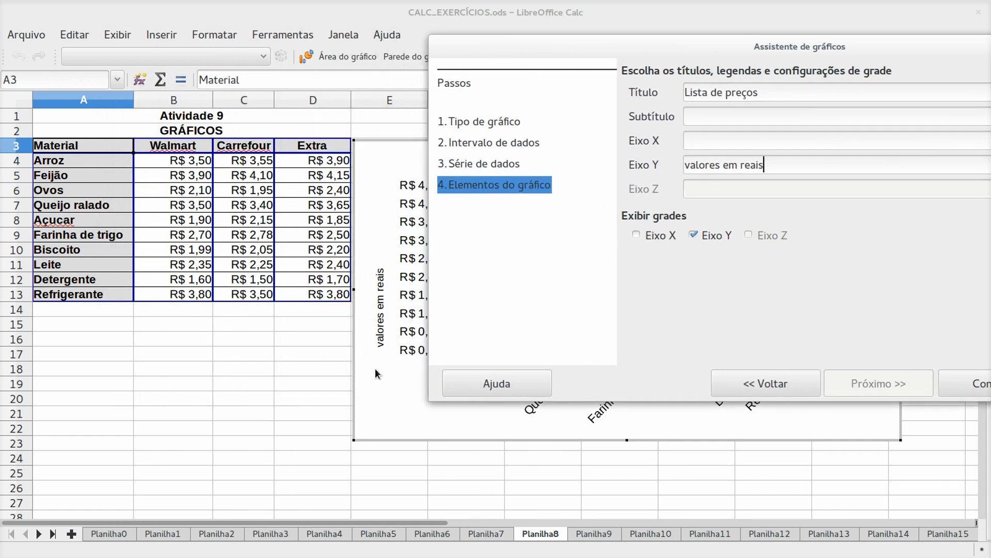
{"action": "left_click_drag", "start_coordinate": [598, 42], "coordinate": [265, 507]}
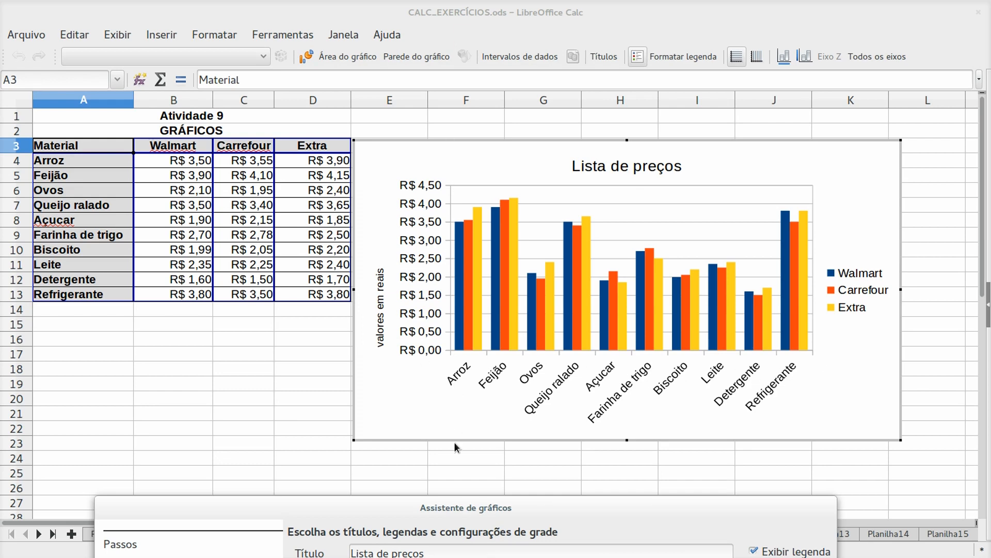
{"action": "left_click_drag", "start_coordinate": [452, 507], "coordinate": [470, 86]}
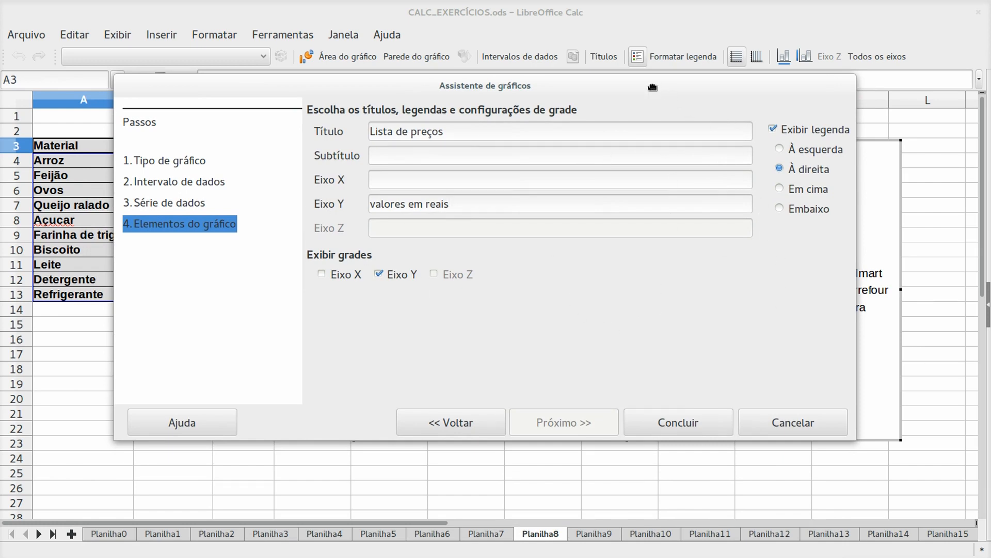
{"action": "left_click_drag", "start_coordinate": [653, 86], "coordinate": [608, 81]}
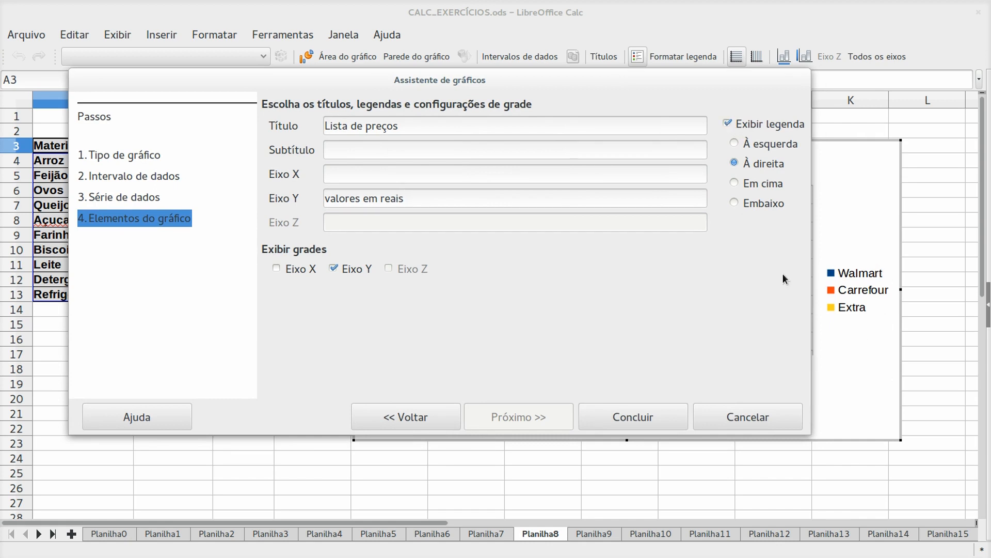
{"action": "left_click_drag", "start_coordinate": [626, 82], "coordinate": [557, 29]}
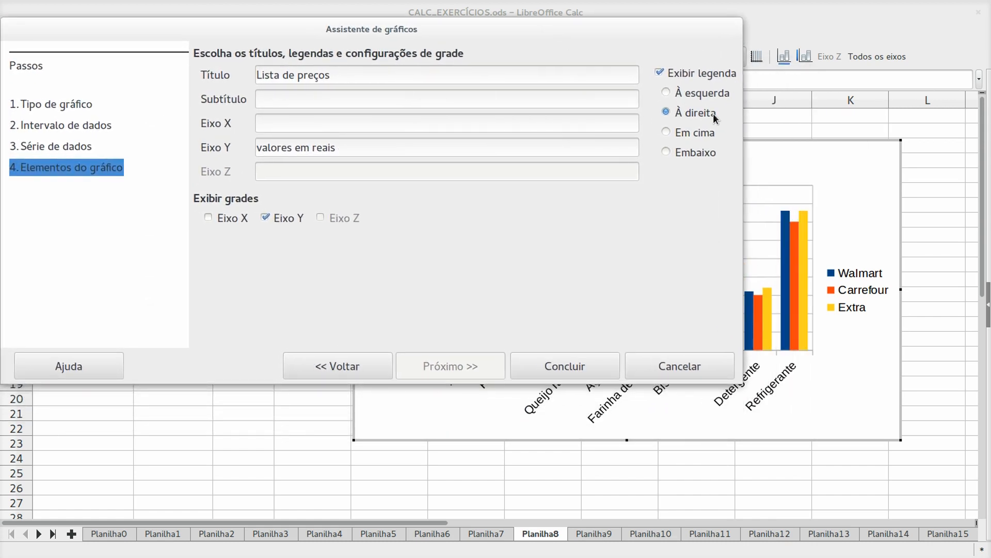
{"action": "left_click", "coordinate": [667, 153]}
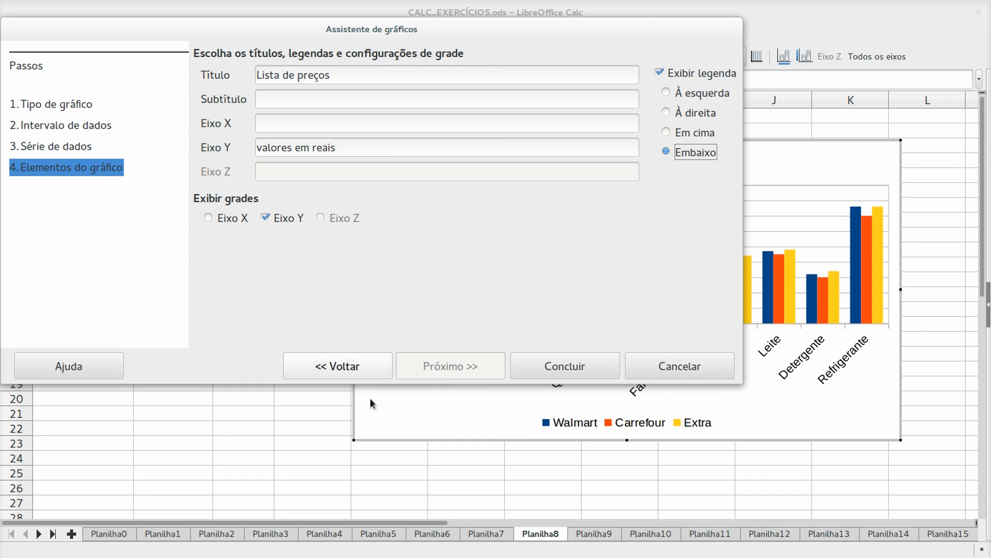
{"action": "left_click", "coordinate": [569, 366]}
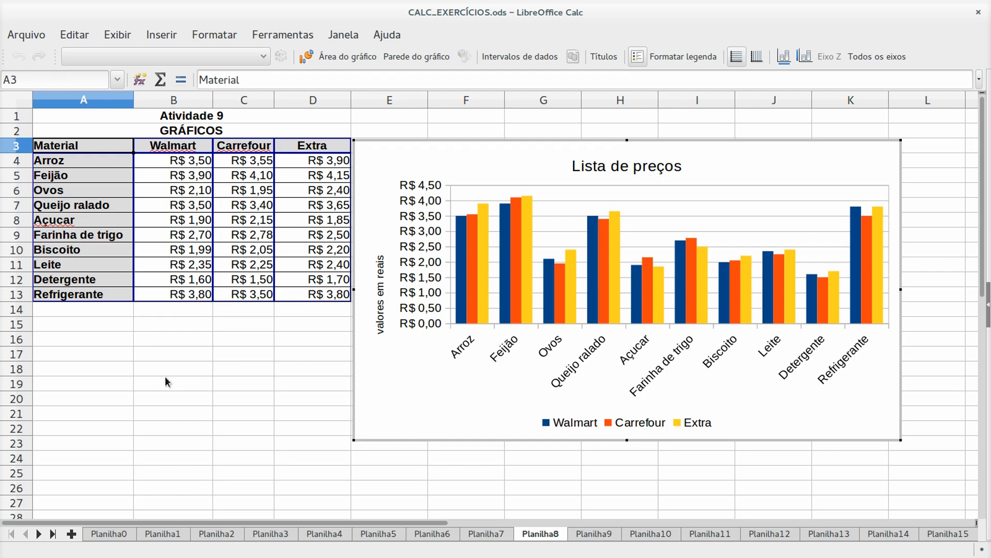
- Select a cell outside the 'Lista de preços' chart to exit chart editing
{"action": "left_click", "coordinate": [83, 320]}
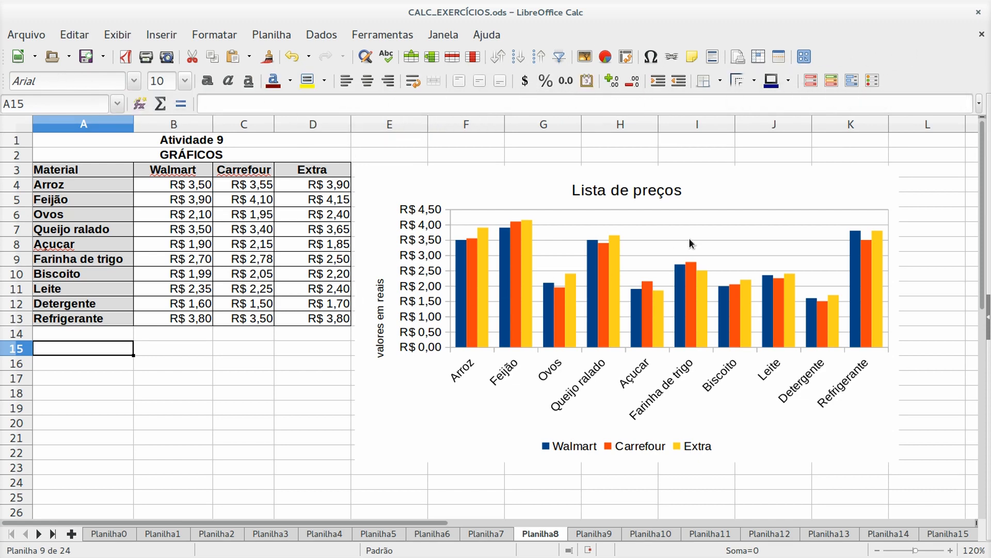
- Drag the 'Lista de preços' chart below the table to around A14, then deselect it
{"action": "key", "text": "Escape"}
{"action": "left_click_drag", "start_coordinate": [449, 196], "coordinate": [454, 159]}
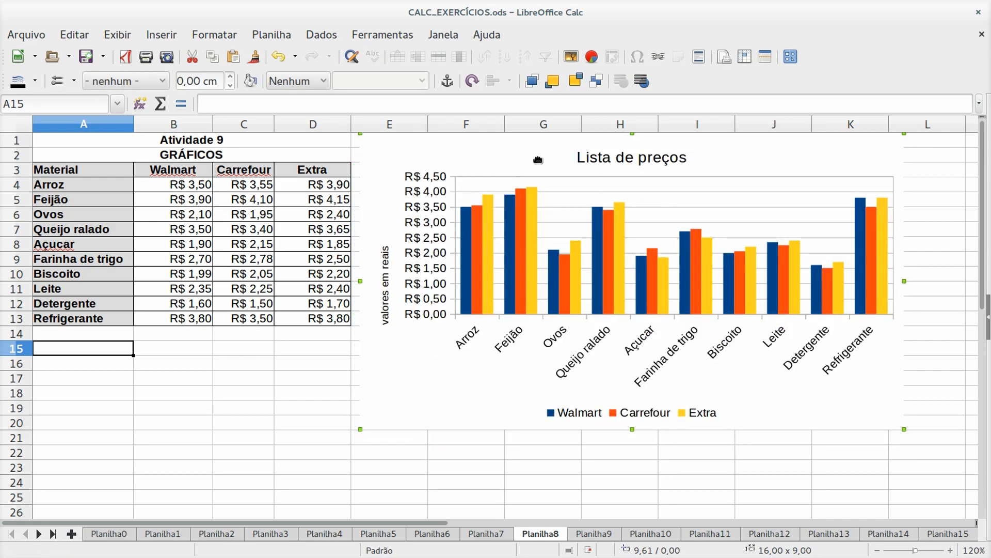
{"action": "left_click_drag", "start_coordinate": [534, 145], "coordinate": [535, 144]}
{"action": "left_click_drag", "start_coordinate": [506, 148], "coordinate": [177, 347]}
{"action": "scroll", "coordinate": [707, 376], "scroll_direction": "down", "scroll_amount": 3}
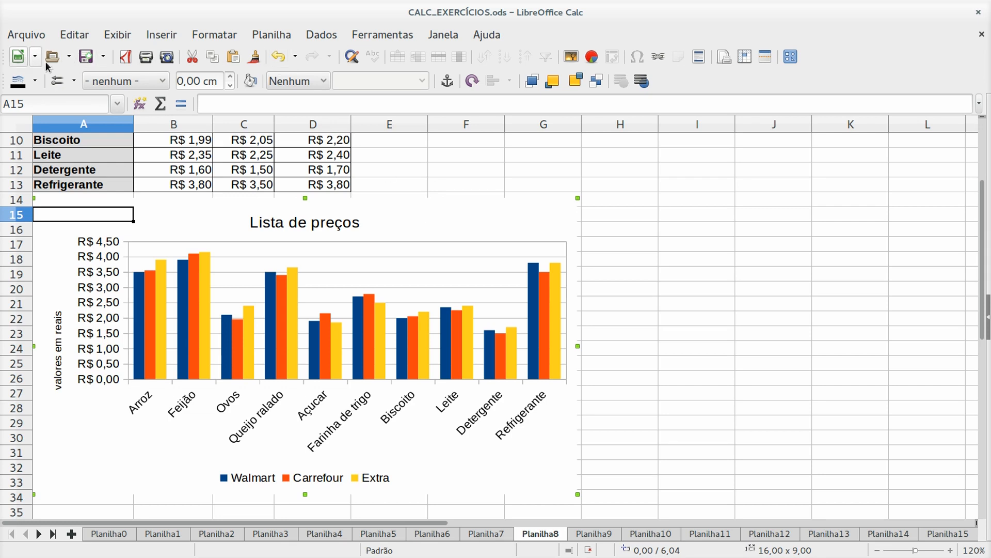
{"action": "double_click", "coordinate": [431, 225]}
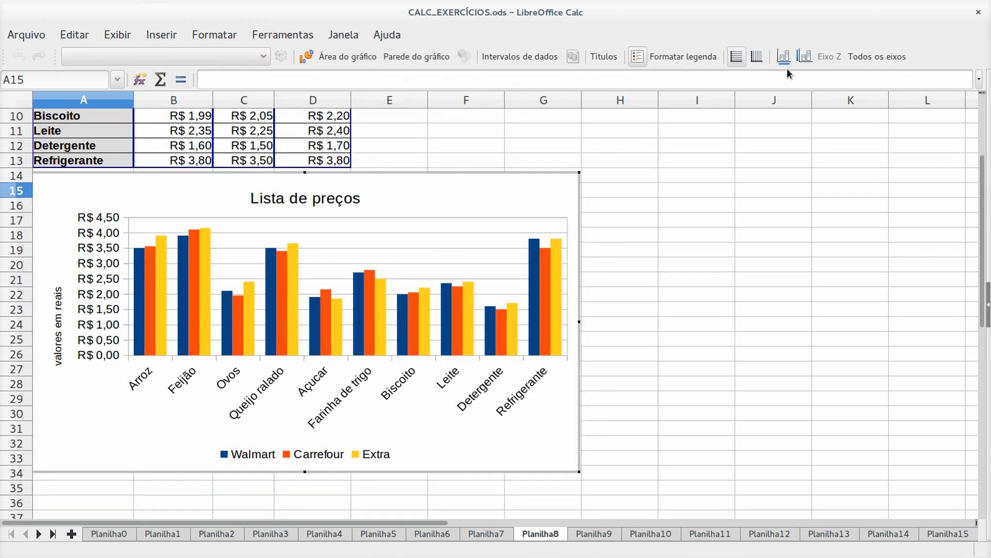
{"action": "left_click", "coordinate": [628, 263]}
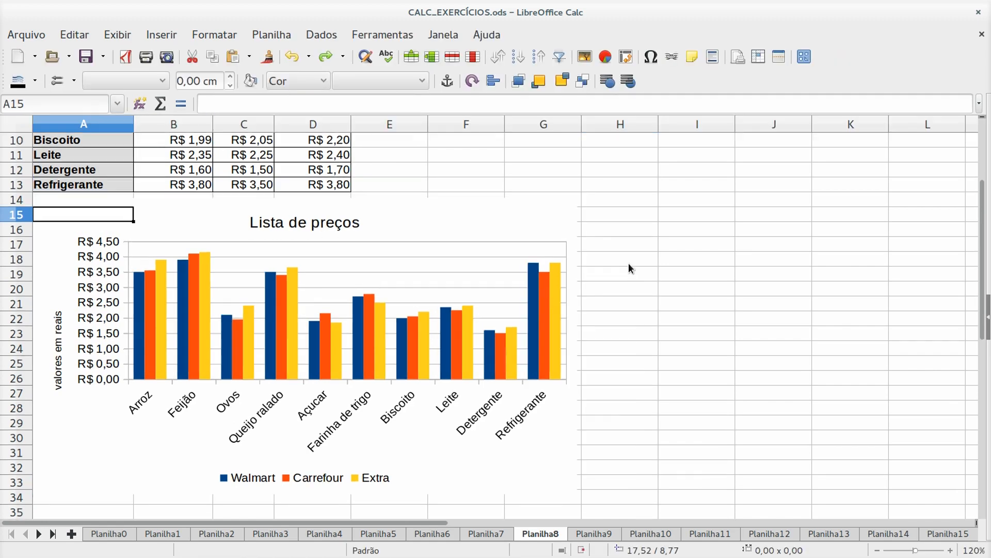
{"action": "left_click", "coordinate": [629, 289]}
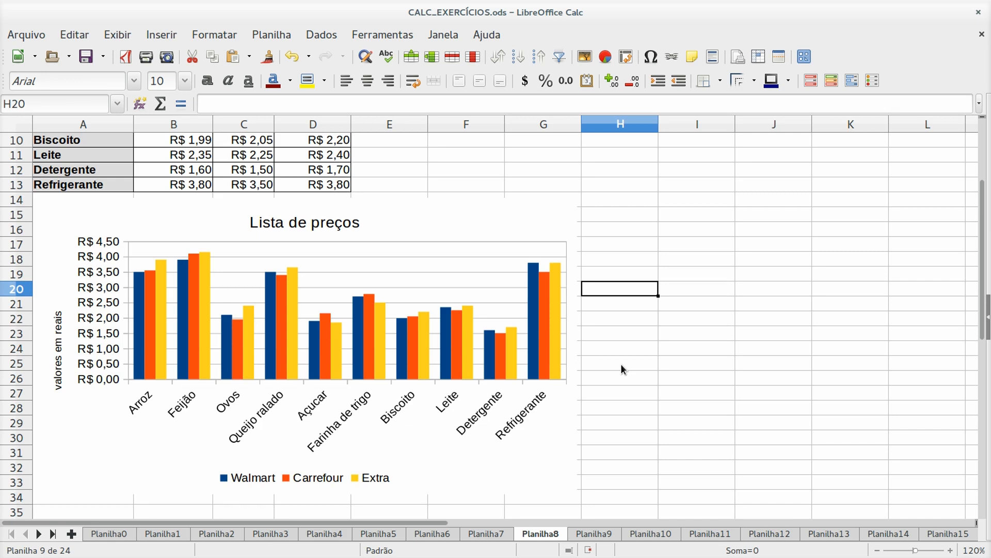
- Select A3:A13 and, with Ctrl, add the Extra prices D3:D13
{"action": "scroll", "coordinate": [410, 185], "scroll_direction": "up", "scroll_amount": 3}
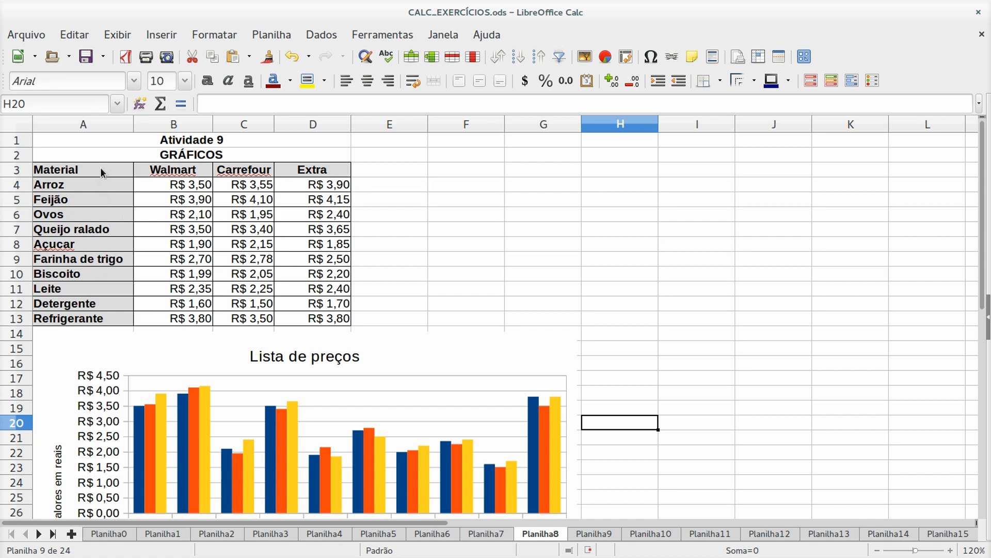
{"action": "left_click_drag", "start_coordinate": [101, 167], "coordinate": [103, 317]}
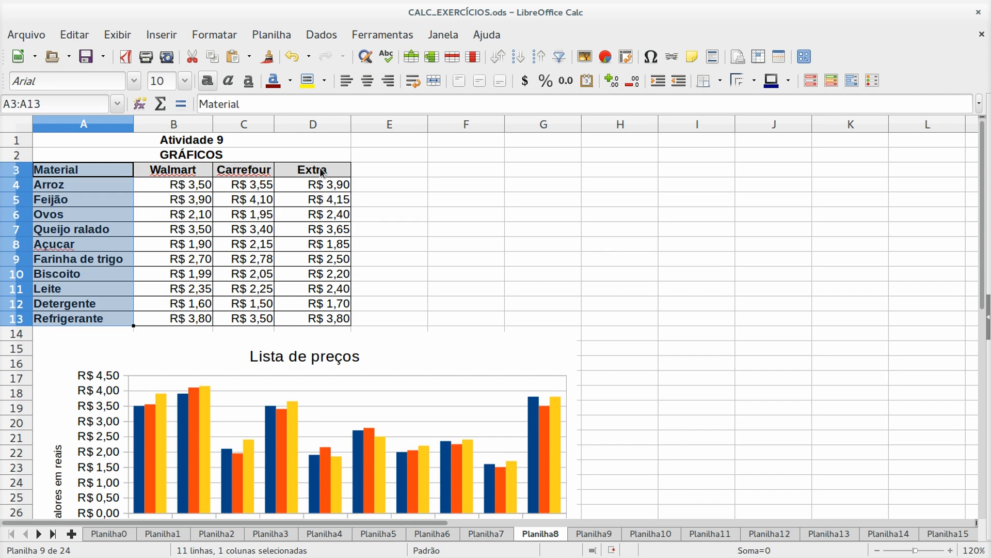
{"action": "left_click_drag", "start_coordinate": [322, 172], "coordinate": [323, 319]}
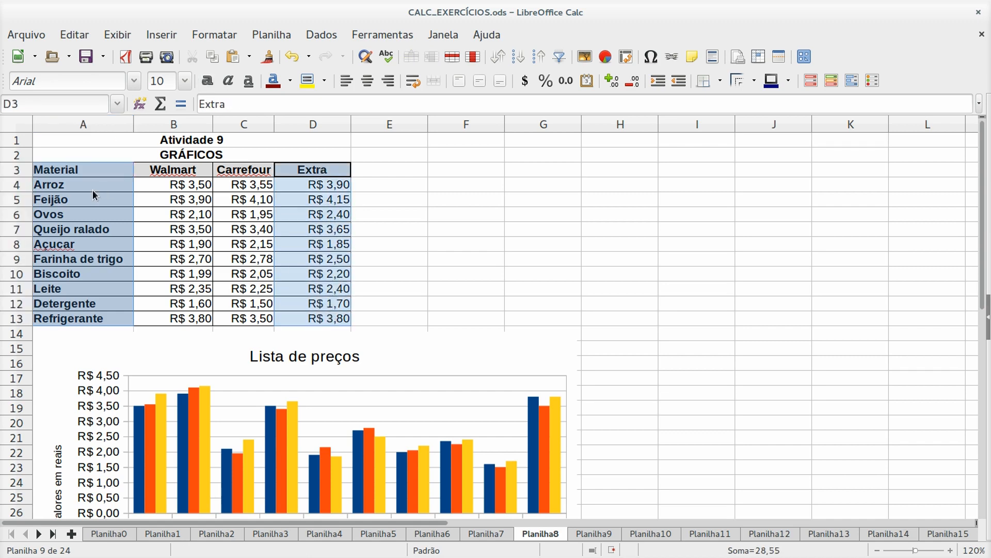
- Insert a Pizza (pie) chart from the selection with Exibir legenda unchecked
{"action": "left_click", "coordinate": [605, 57]}
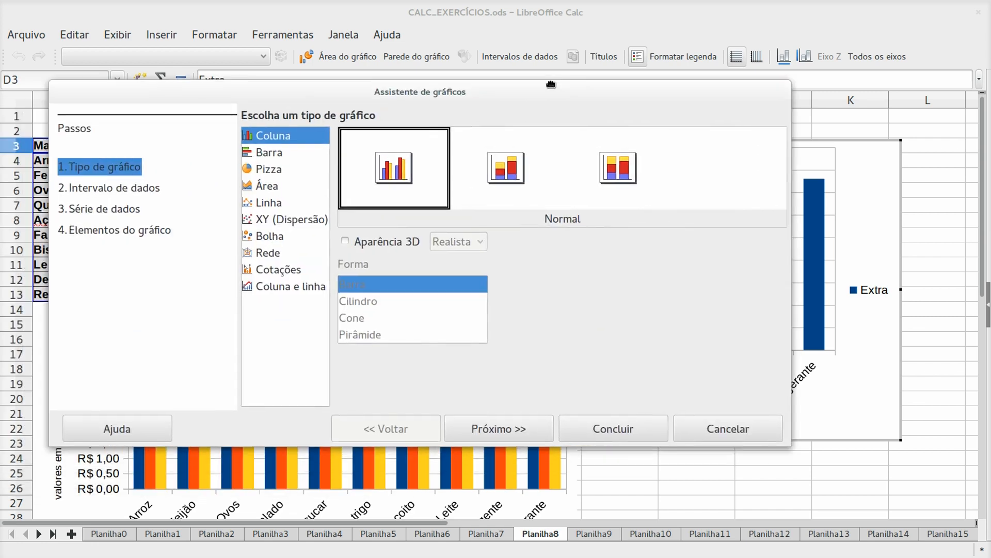
{"action": "left_click", "coordinate": [356, 150]}
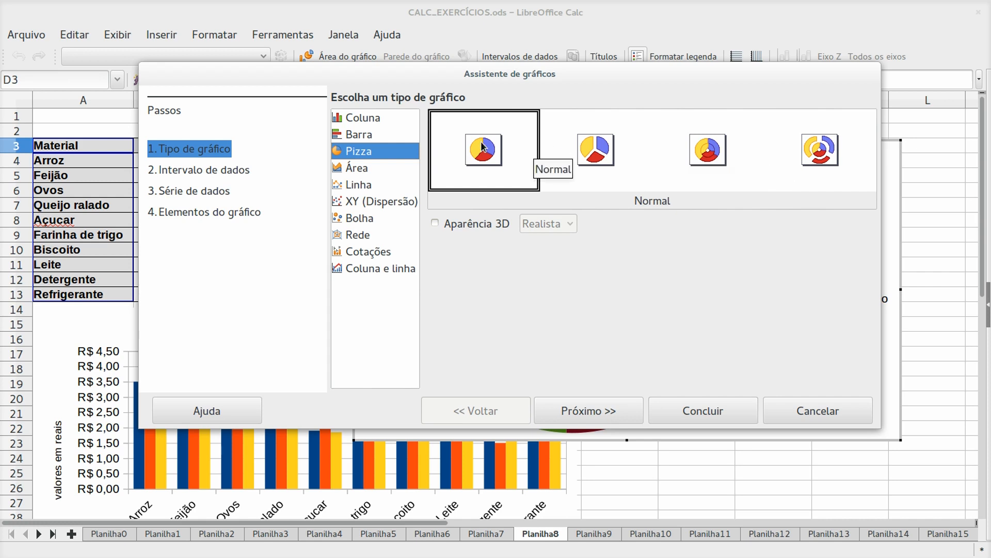
{"action": "left_click", "coordinate": [605, 413]}
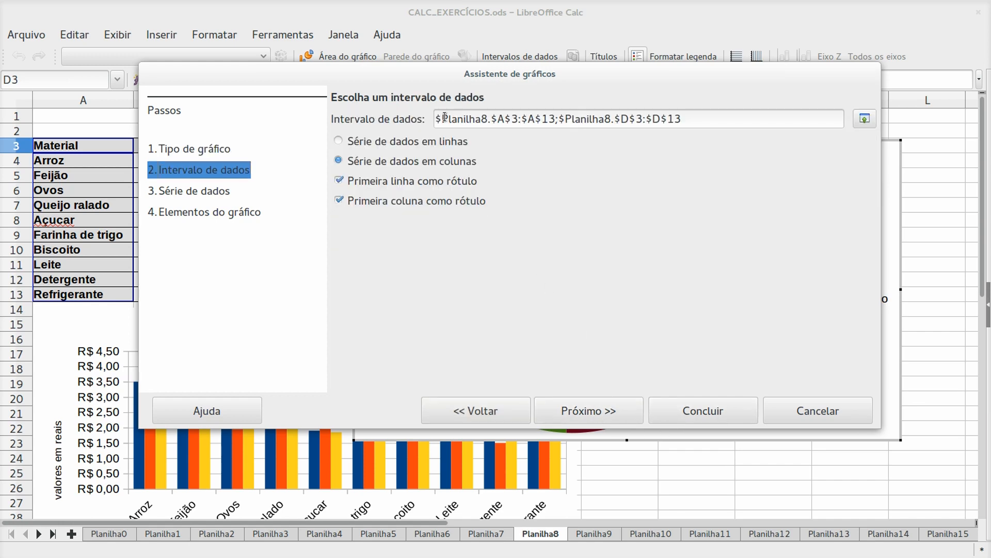
{"action": "left_click_drag", "start_coordinate": [586, 74], "coordinate": [566, 61]}
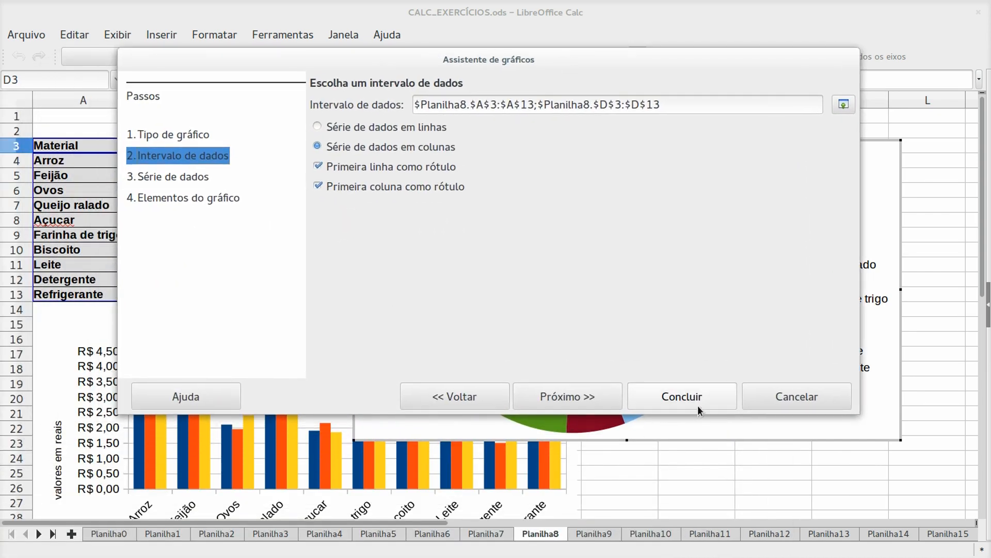
{"action": "left_click", "coordinate": [577, 401]}
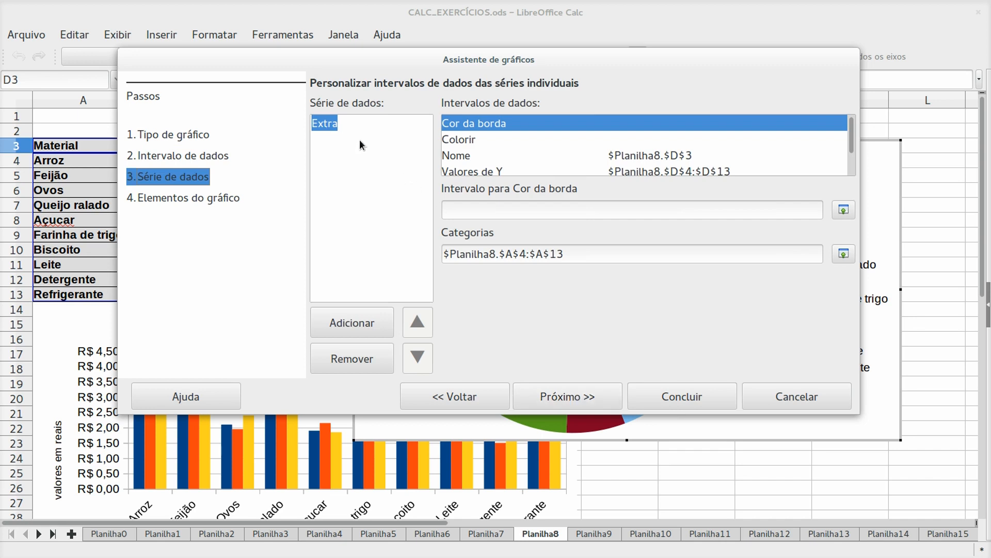
{"action": "left_click", "coordinate": [562, 401]}
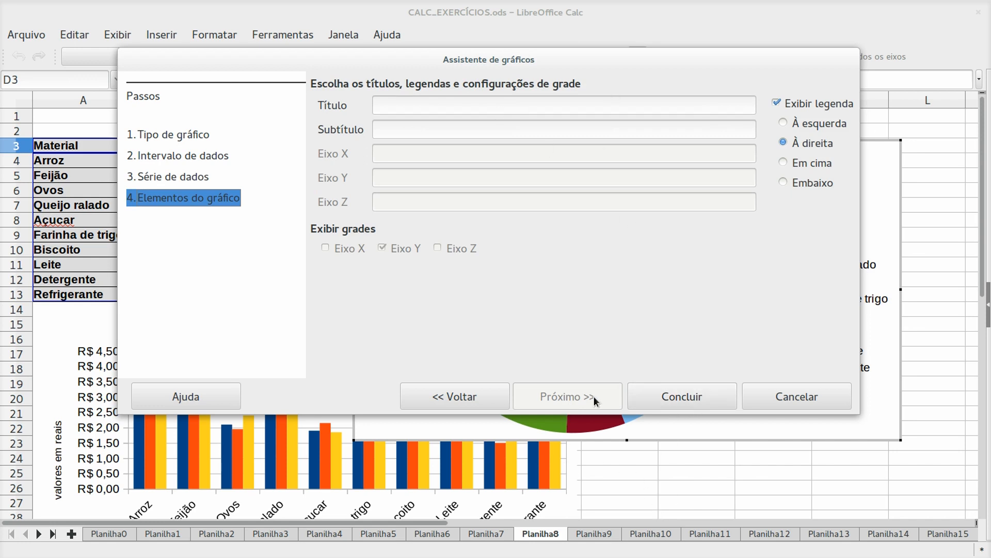
{"action": "left_click", "coordinate": [776, 102]}
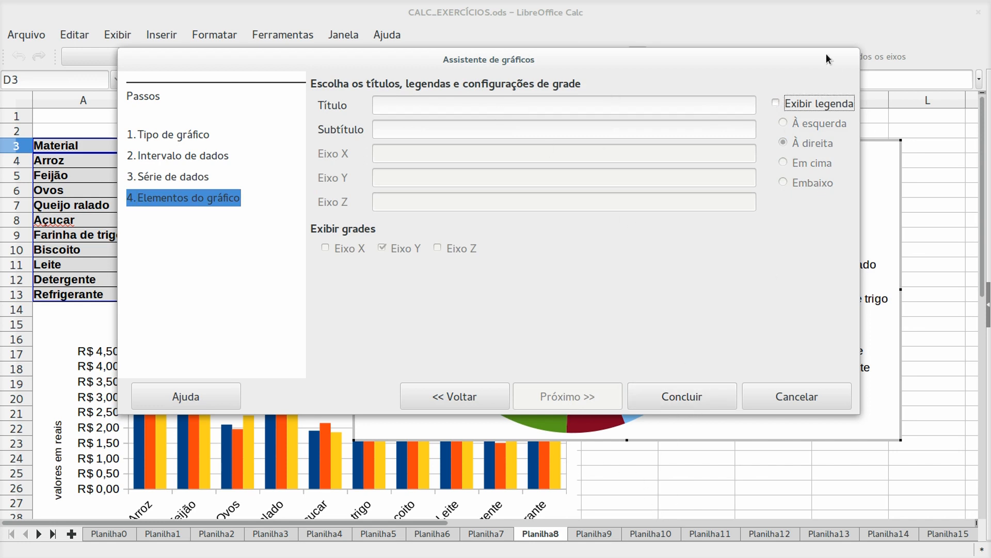
{"action": "left_click", "coordinate": [689, 398]}
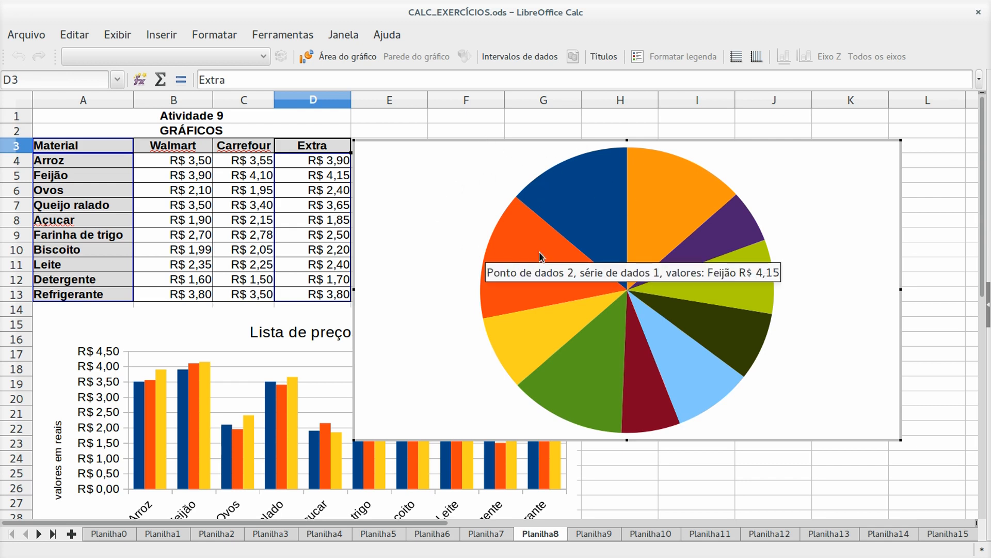
{"action": "mouse_move", "coordinate": [629, 211]}
{"action": "mouse_move", "coordinate": [500, 230]}
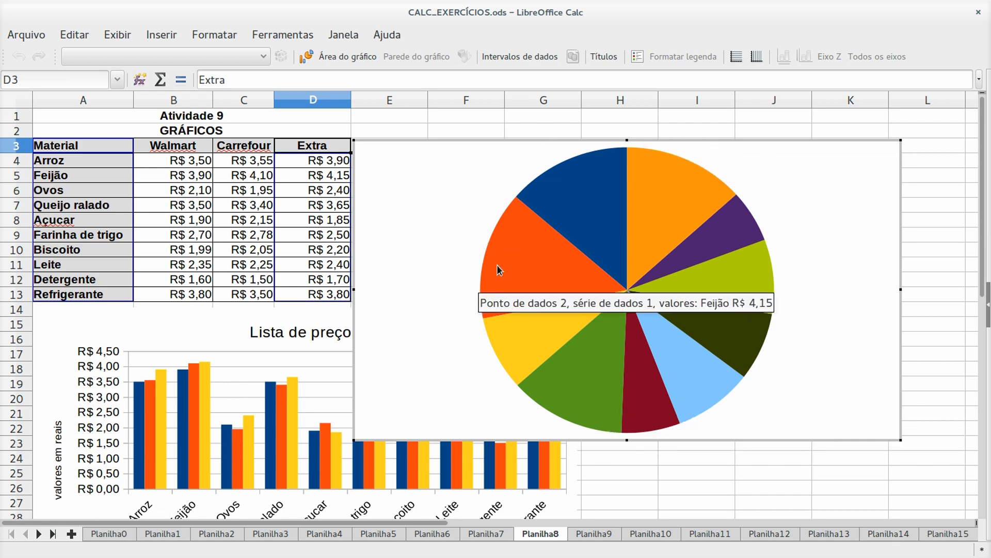
- Add data labels showing each slice's price to the Extra pie series
{"action": "right_click", "coordinate": [525, 267]}
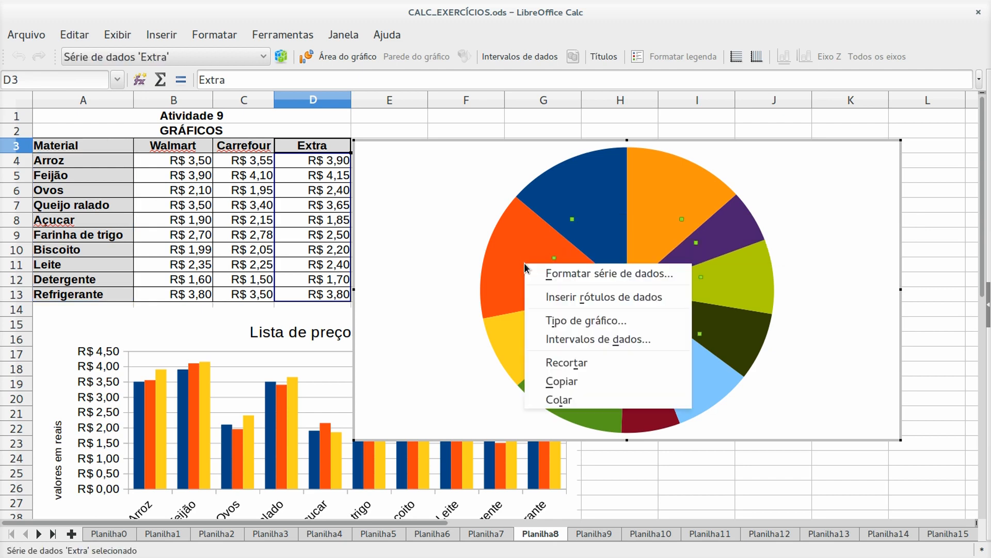
{"action": "left_click", "coordinate": [558, 296]}
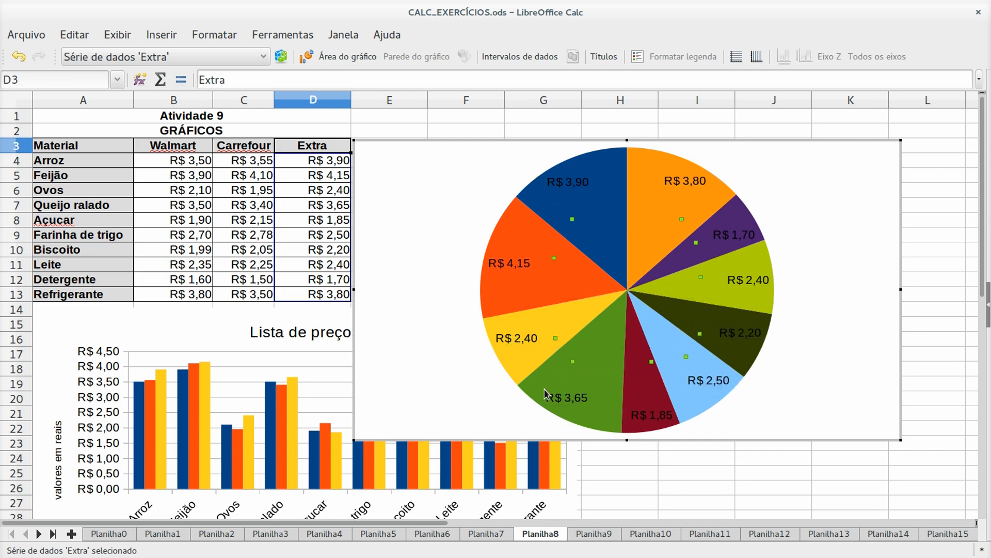
- Change the pie's data labels to category, percentage and legend symbol without value, placed Fora
{"action": "right_click", "coordinate": [562, 189]}
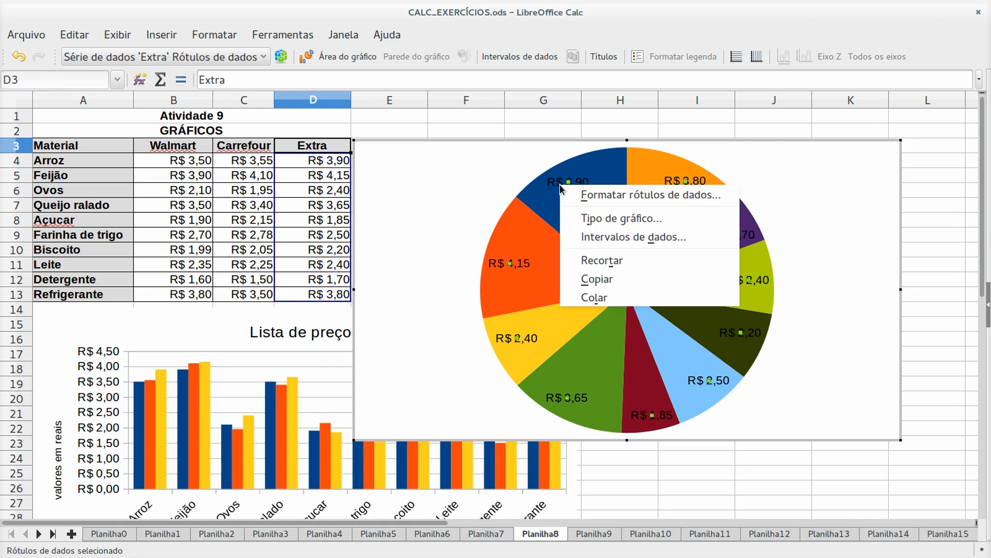
{"action": "left_click", "coordinate": [605, 195]}
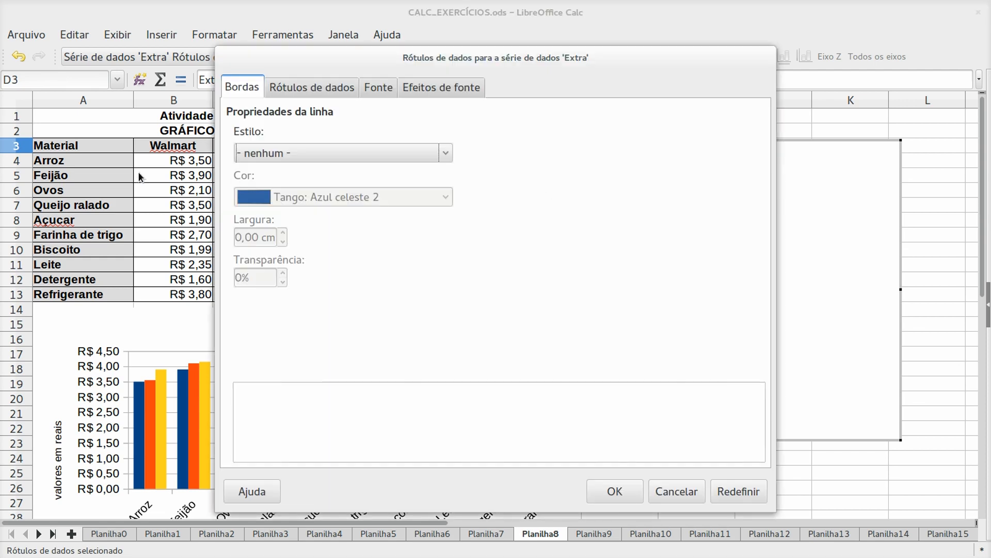
{"action": "left_click_drag", "start_coordinate": [455, 63], "coordinate": [324, 45]}
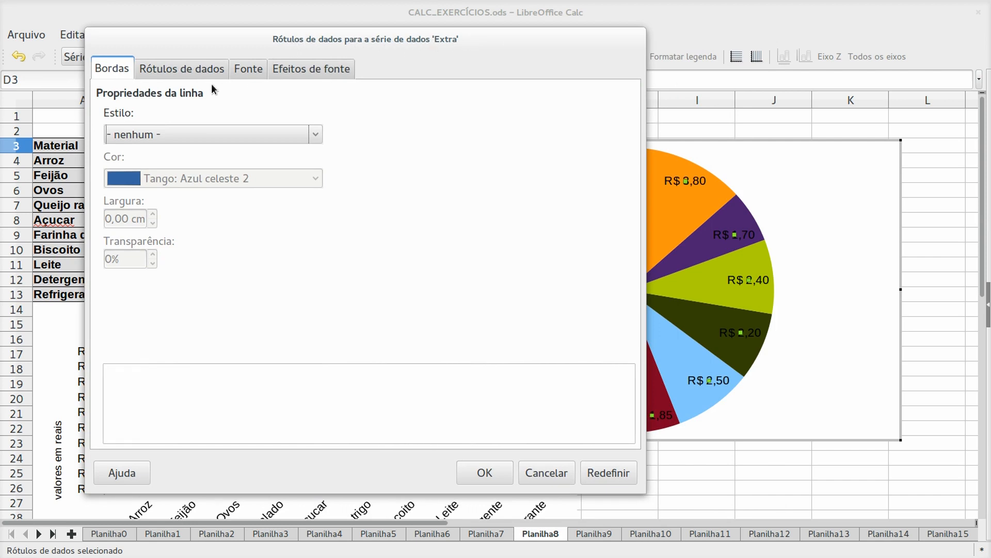
{"action": "left_click", "coordinate": [206, 67]}
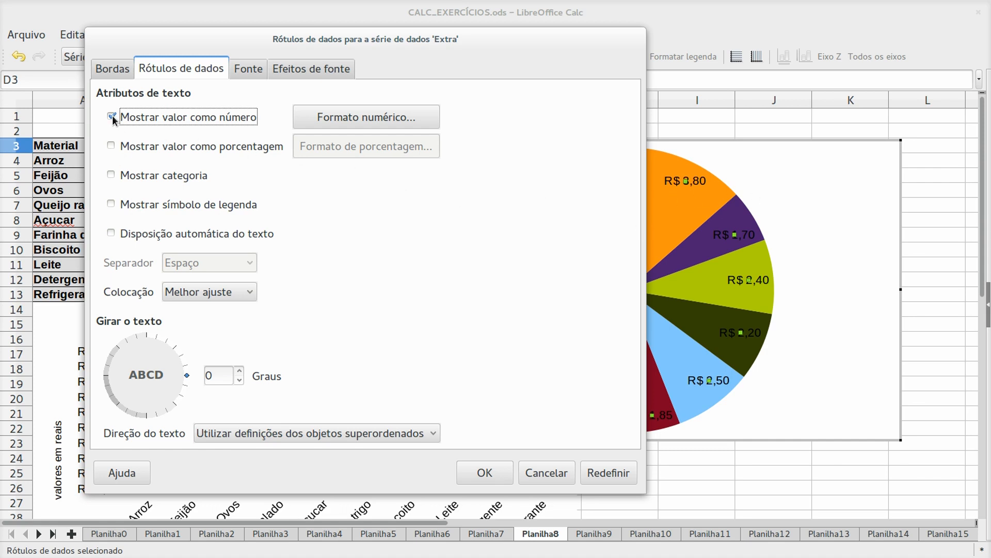
{"action": "left_click", "coordinate": [111, 146]}
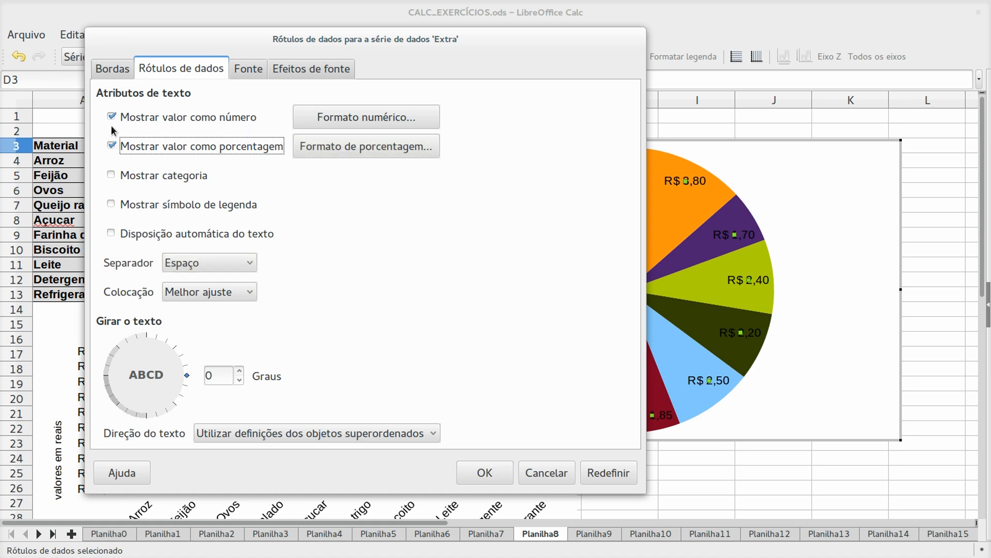
{"action": "left_click", "coordinate": [112, 117]}
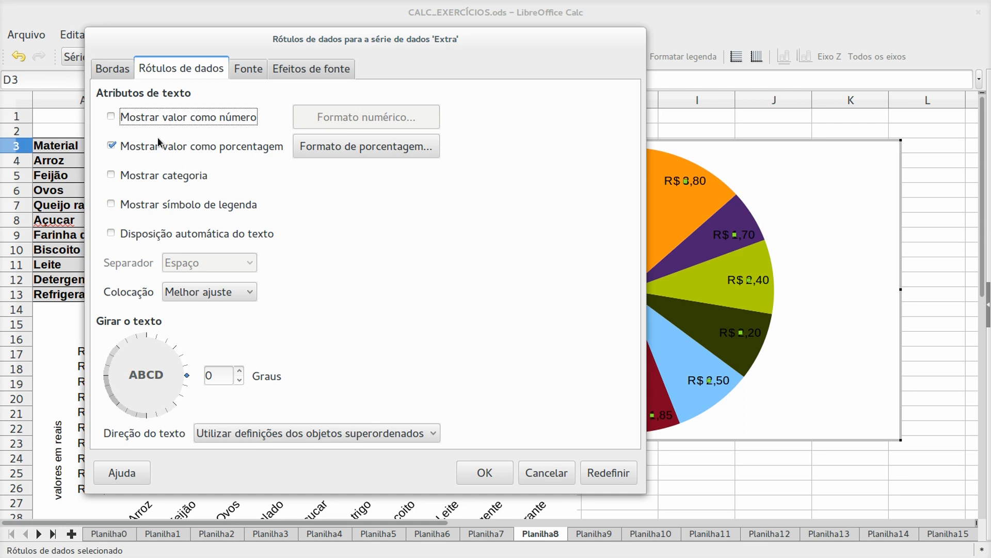
{"action": "left_click", "coordinate": [111, 175]}
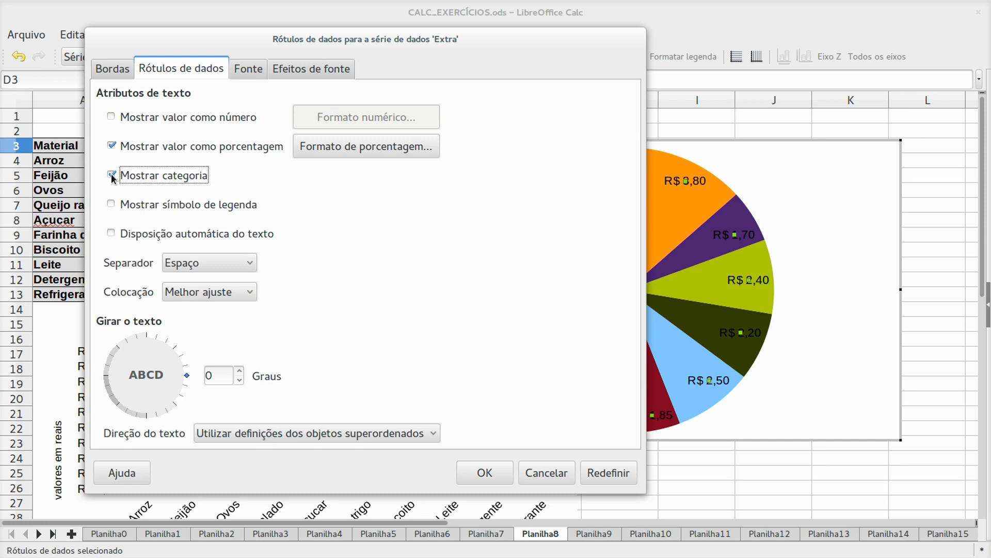
{"action": "left_click", "coordinate": [111, 203]}
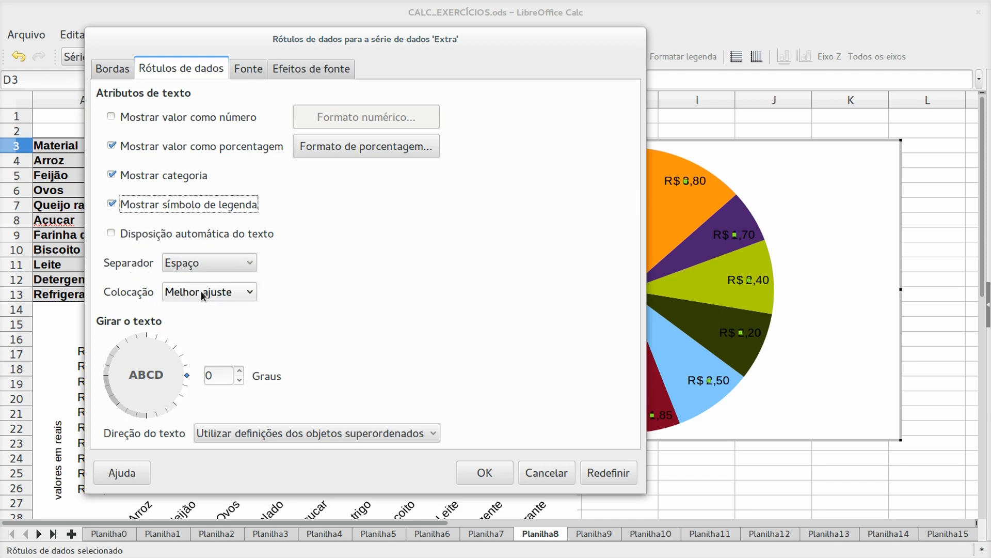
{"action": "left_click", "coordinate": [245, 294]}
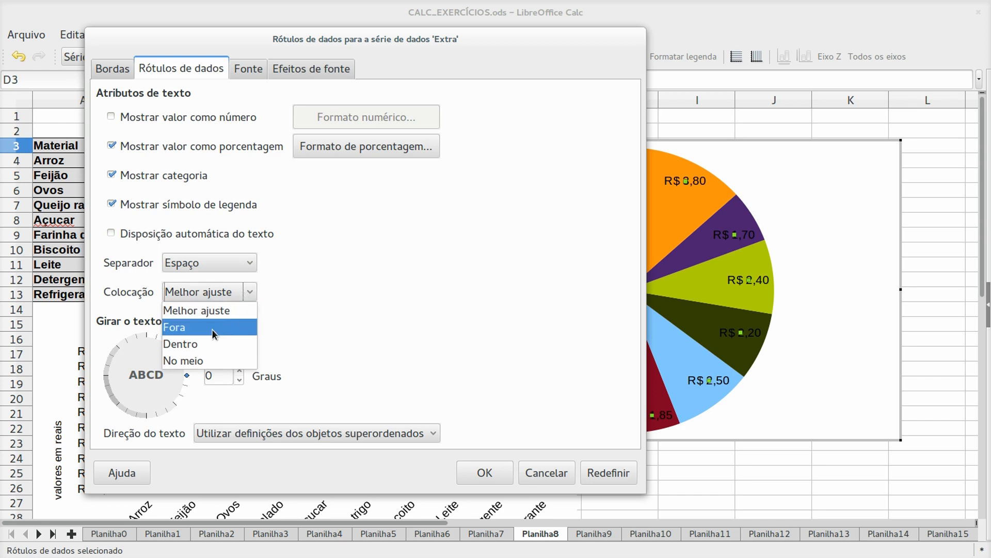
{"action": "left_click", "coordinate": [198, 329]}
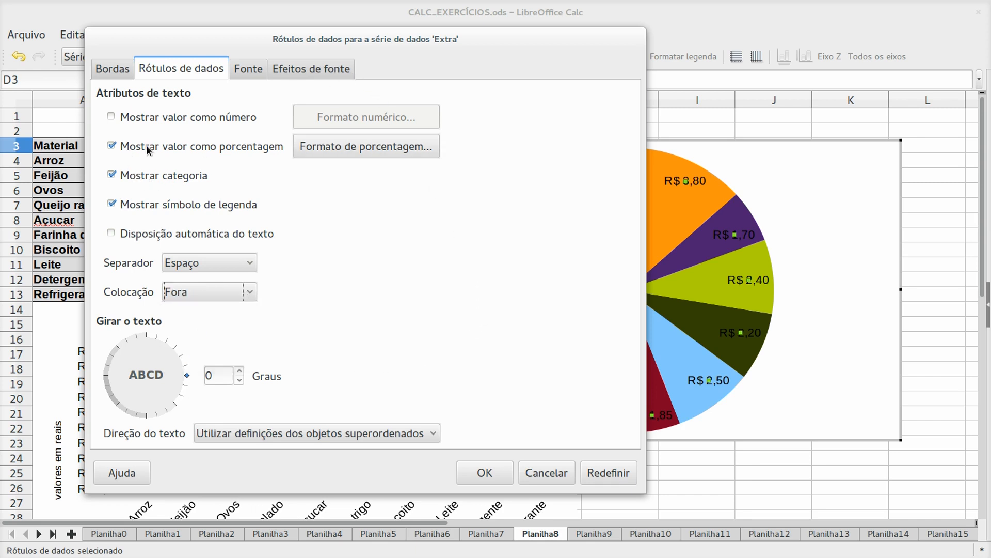
{"action": "left_click", "coordinate": [492, 475]}
{"action": "mouse_move", "coordinate": [542, 249]}
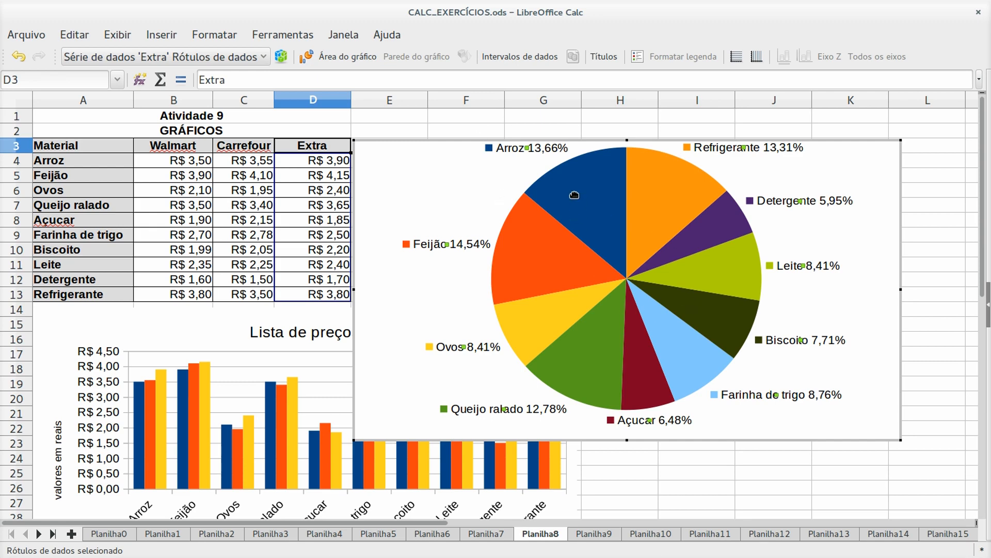
{"action": "mouse_move", "coordinate": [576, 199]}
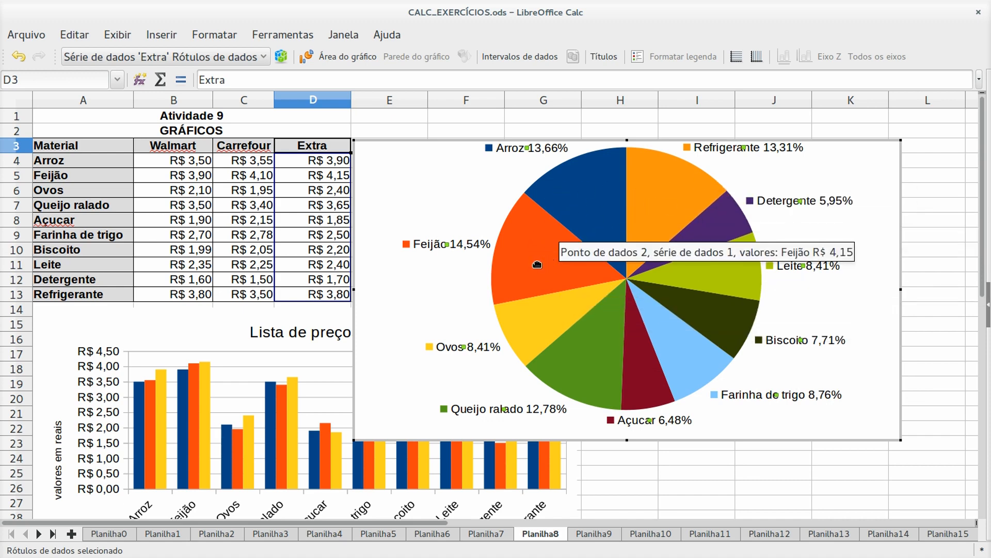
{"action": "left_click", "coordinate": [540, 325]}
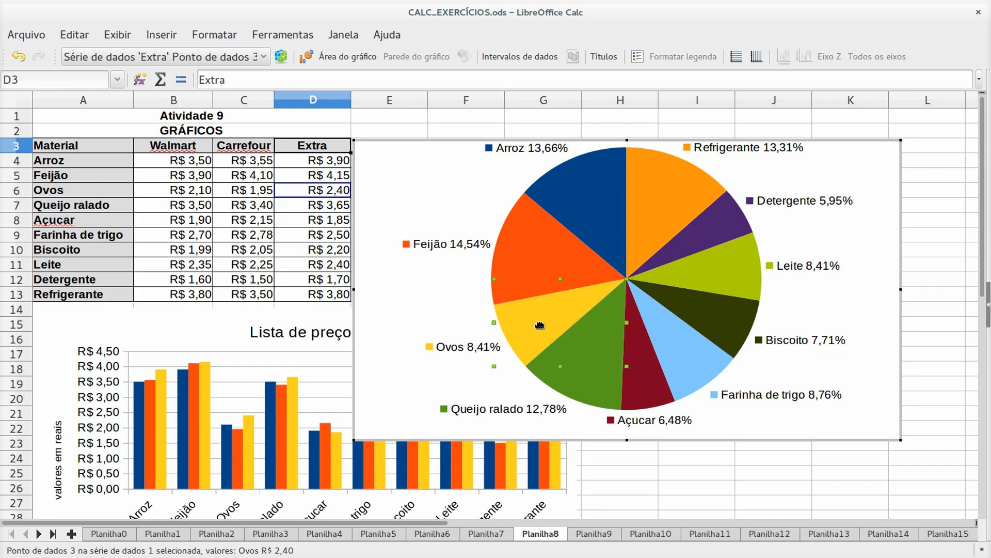
- Fill the Ovos data point with Cor de rosa 10 instead of yellow
{"action": "right_click", "coordinate": [539, 325]}
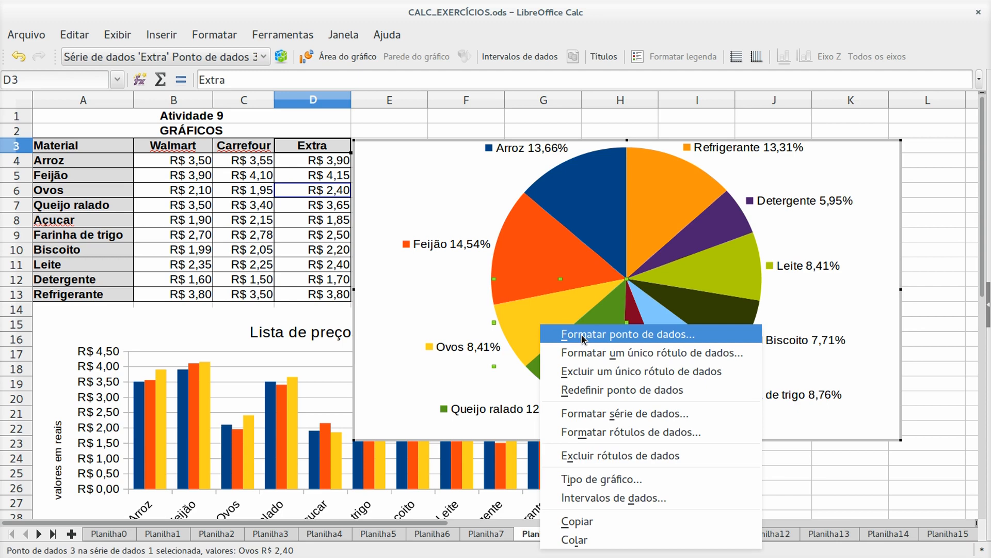
{"action": "left_click", "coordinate": [603, 336]}
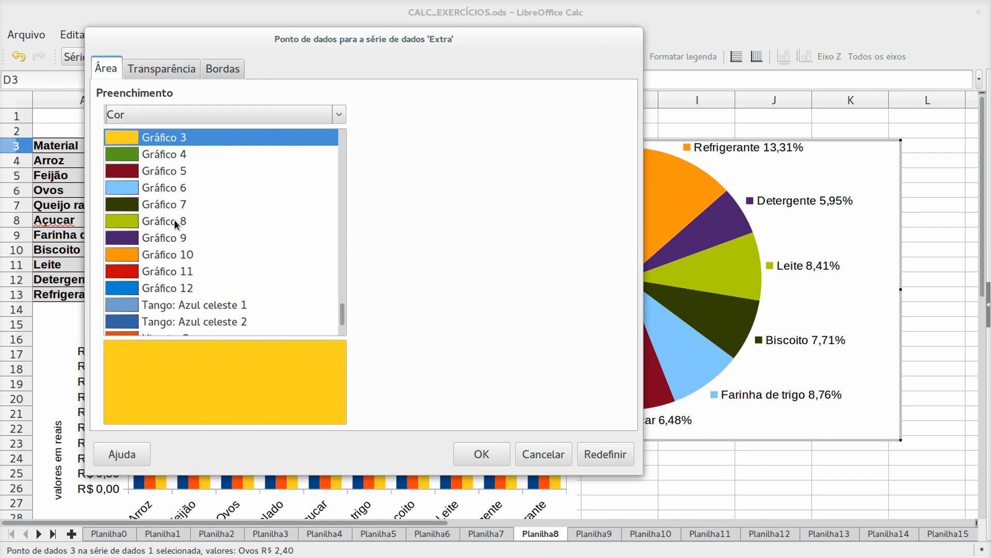
{"action": "scroll", "coordinate": [174, 223], "scroll_direction": "down", "scroll_amount": 3}
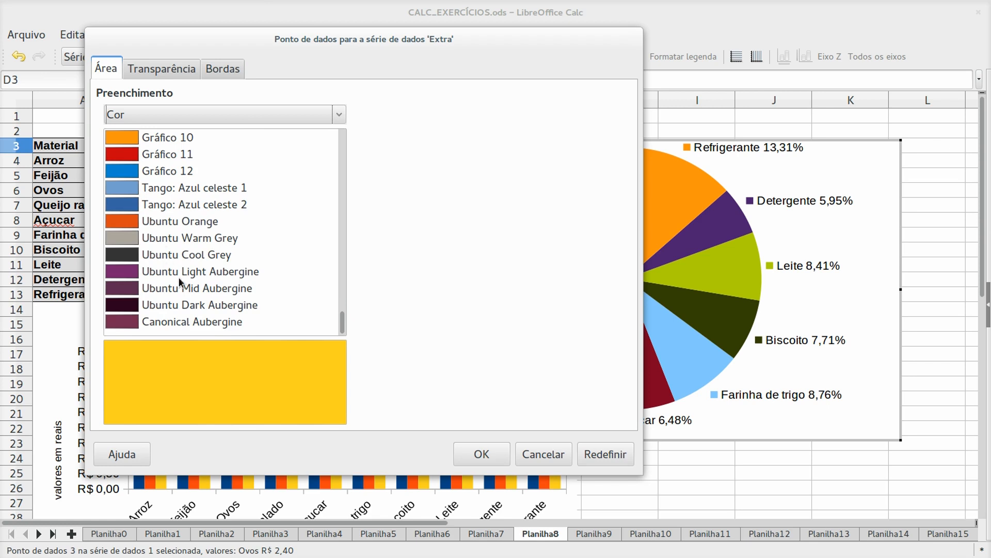
{"action": "scroll", "coordinate": [181, 280], "scroll_direction": "up", "scroll_amount": 15}
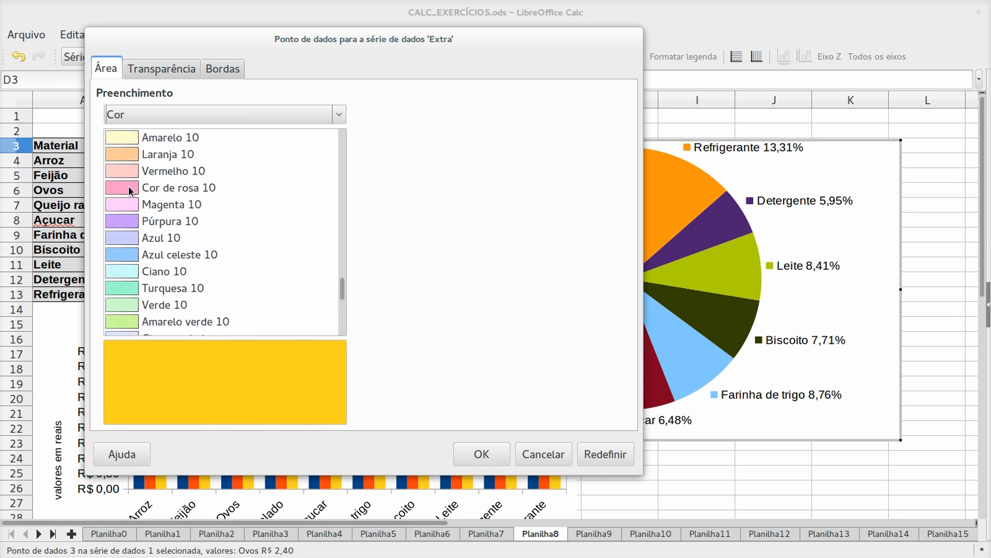
{"action": "left_click", "coordinate": [128, 188]}
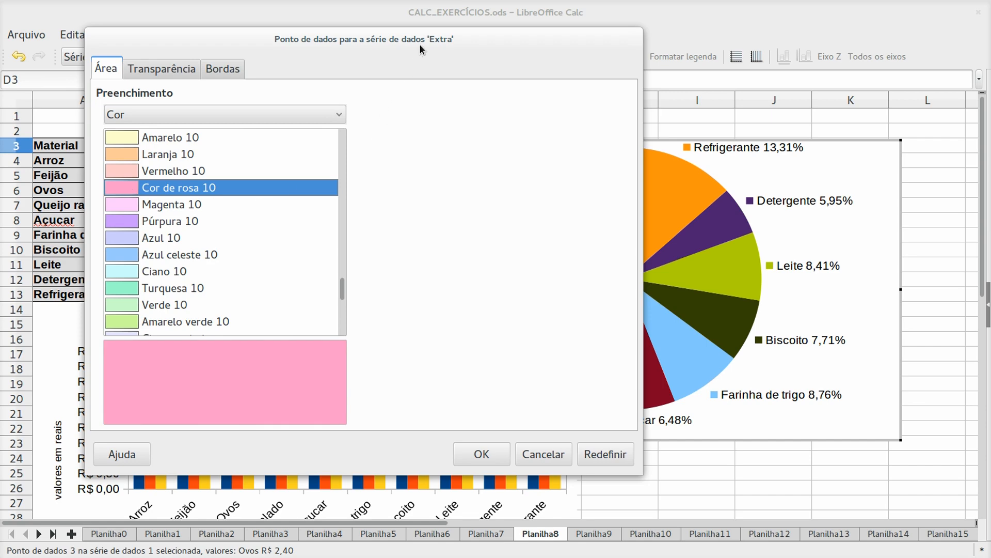
{"action": "left_click", "coordinate": [482, 454]}
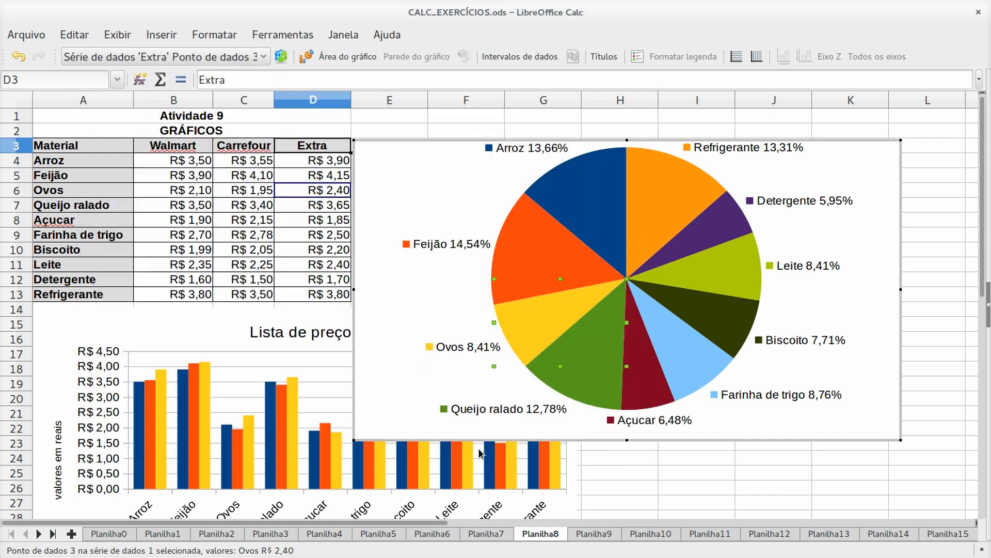
{"action": "left_click", "coordinate": [395, 302]}
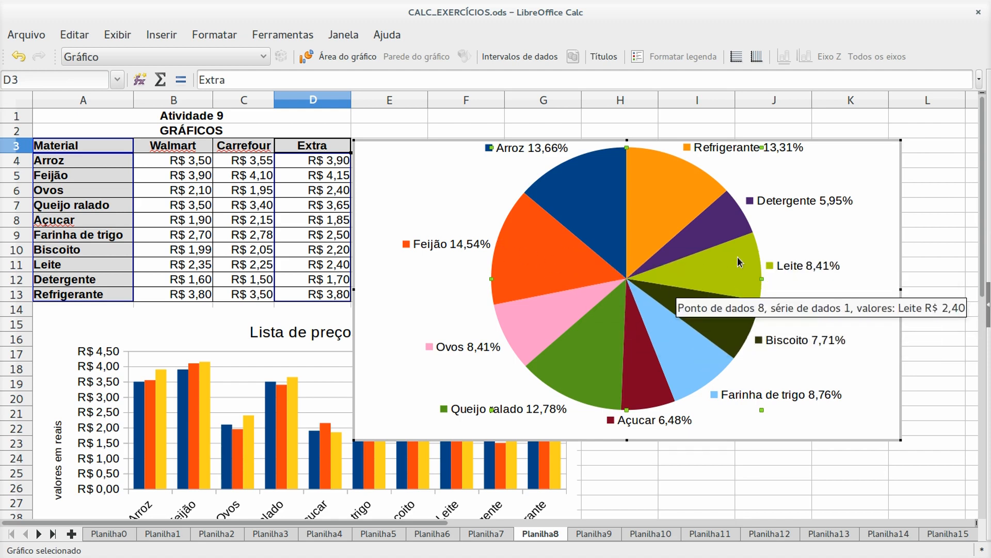
- Explode the Detergente slice, push it back into the pie, and exit chart editing
{"action": "left_click", "coordinate": [718, 234]}
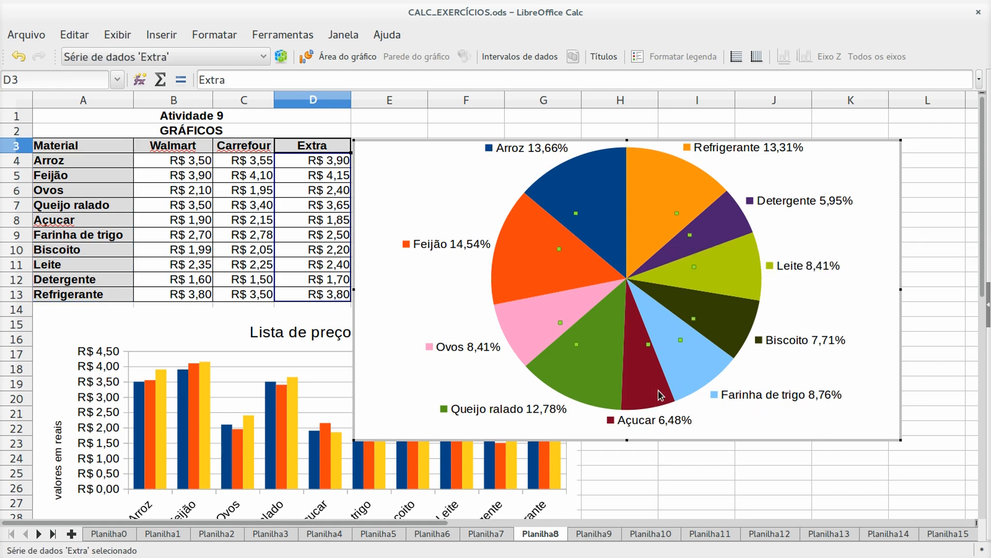
{"action": "left_click", "coordinate": [711, 232]}
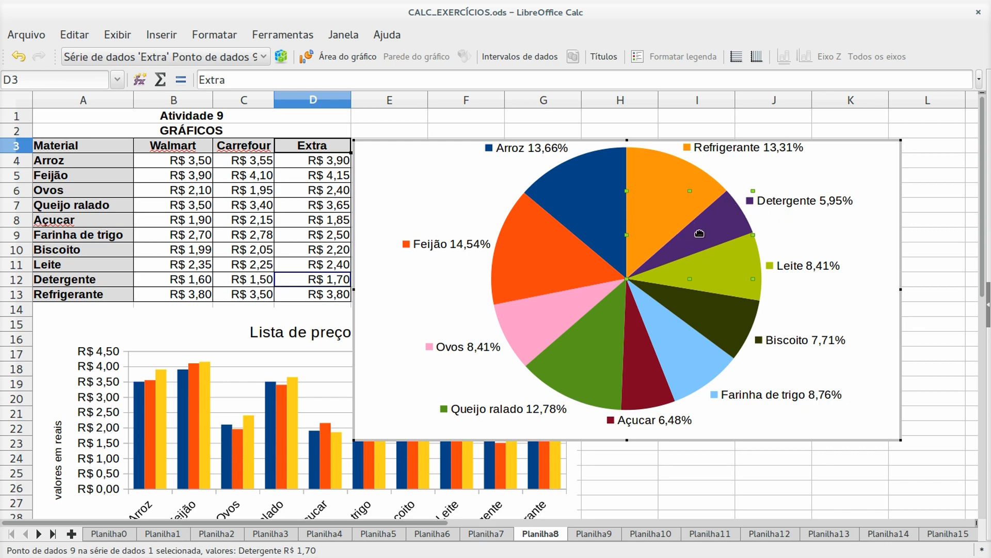
{"action": "left_click_drag", "start_coordinate": [699, 231], "coordinate": [730, 216]}
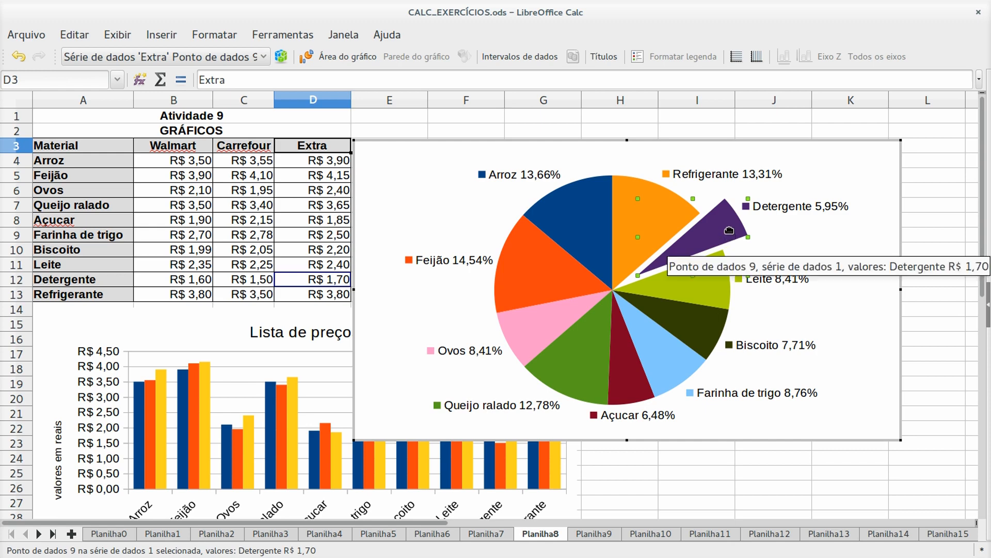
{"action": "left_click_drag", "start_coordinate": [728, 241], "coordinate": [676, 252]}
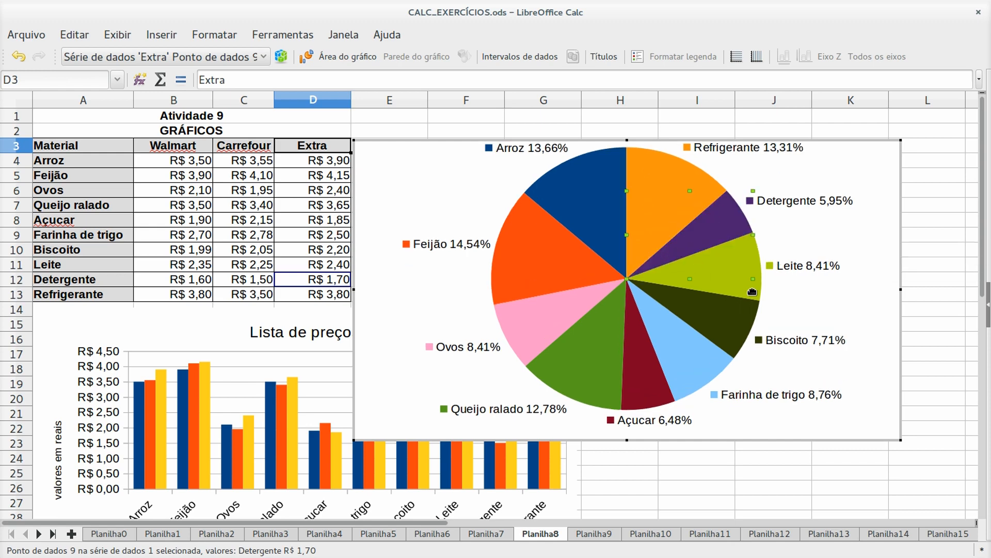
{"action": "left_click", "coordinate": [636, 470]}
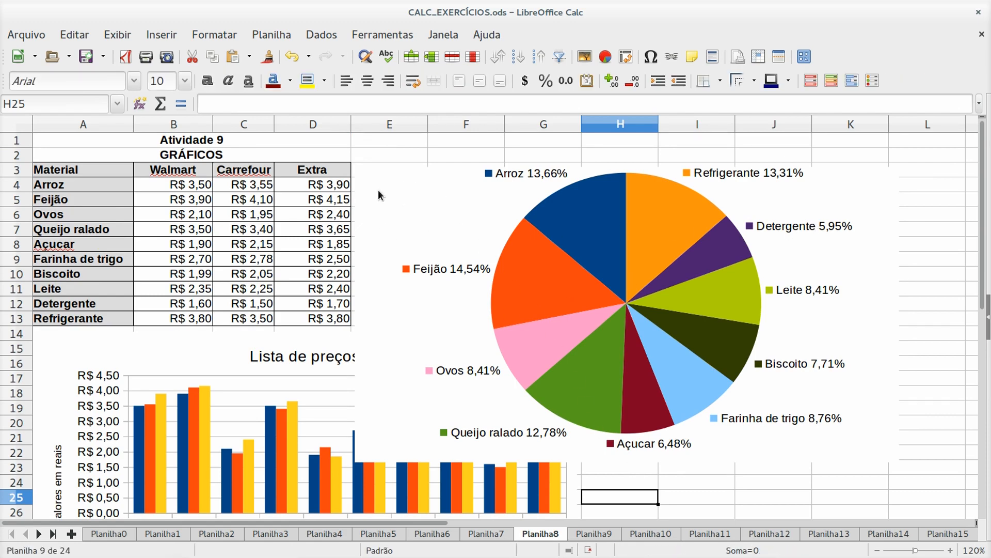
- Move the Extra pie chart to the sheet's left edge below the 'Lista de preços' chart
{"action": "left_click_drag", "start_coordinate": [378, 190], "coordinate": [456, 383]}
{"action": "scroll", "coordinate": [455, 383], "scroll_direction": "down", "scroll_amount": 5}
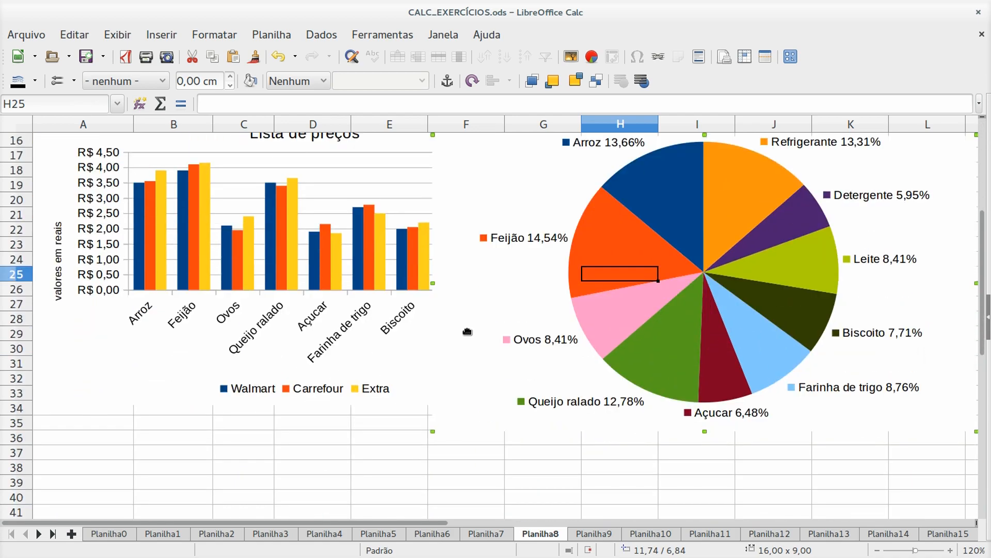
{"action": "scroll", "coordinate": [470, 330], "scroll_direction": "down", "scroll_amount": 2}
{"action": "left_click_drag", "start_coordinate": [487, 273], "coordinate": [96, 463]}
{"action": "scroll", "coordinate": [671, 339], "scroll_direction": "down", "scroll_amount": 5}
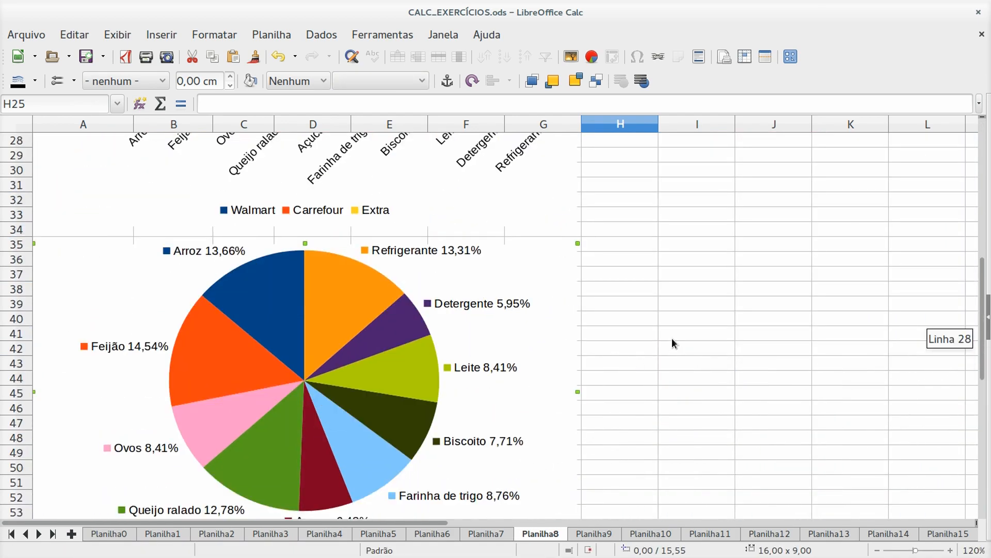
{"action": "scroll", "coordinate": [672, 338], "scroll_direction": "up", "scroll_amount": 12}
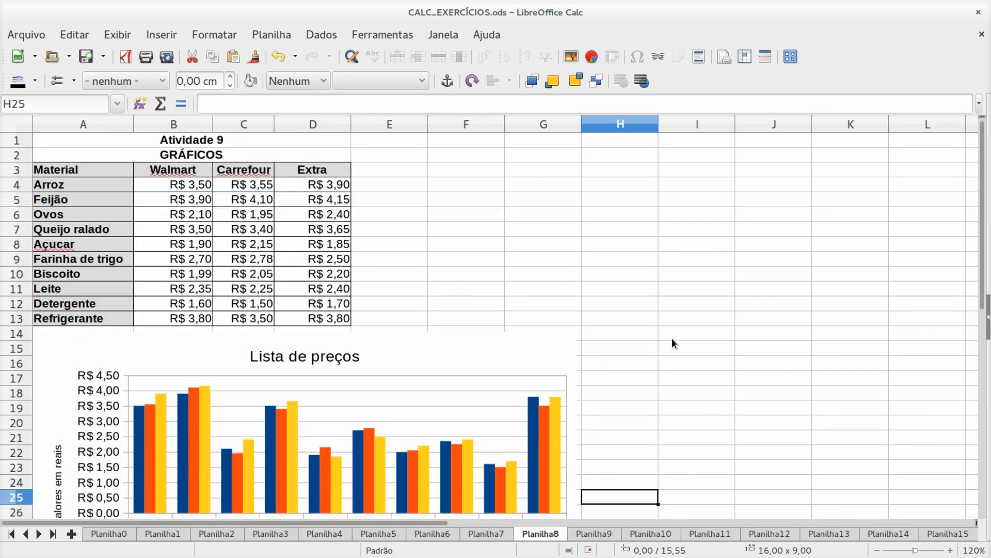
{"action": "scroll", "coordinate": [671, 338], "scroll_direction": "down", "scroll_amount": 3}
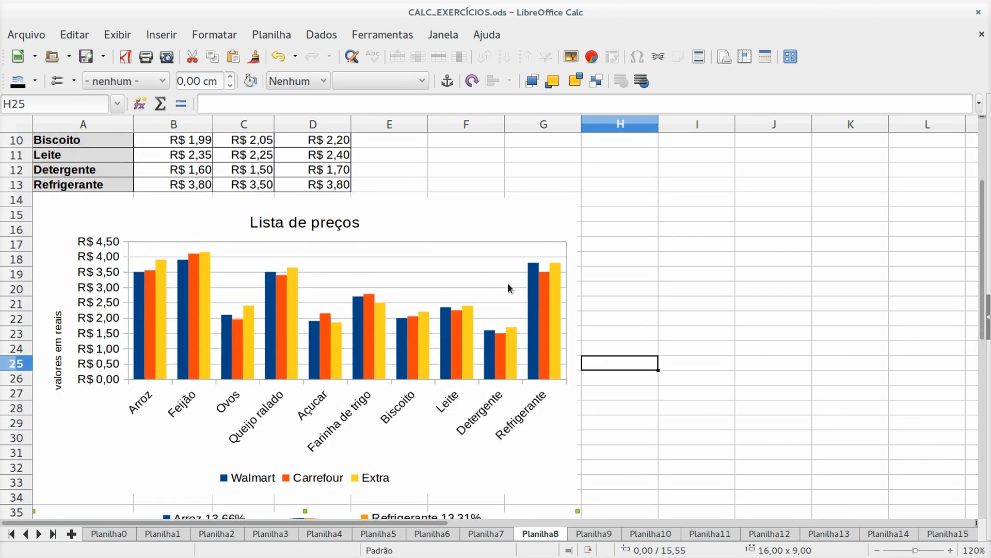
{"action": "scroll", "coordinate": [689, 477], "scroll_direction": "down", "scroll_amount": 6}
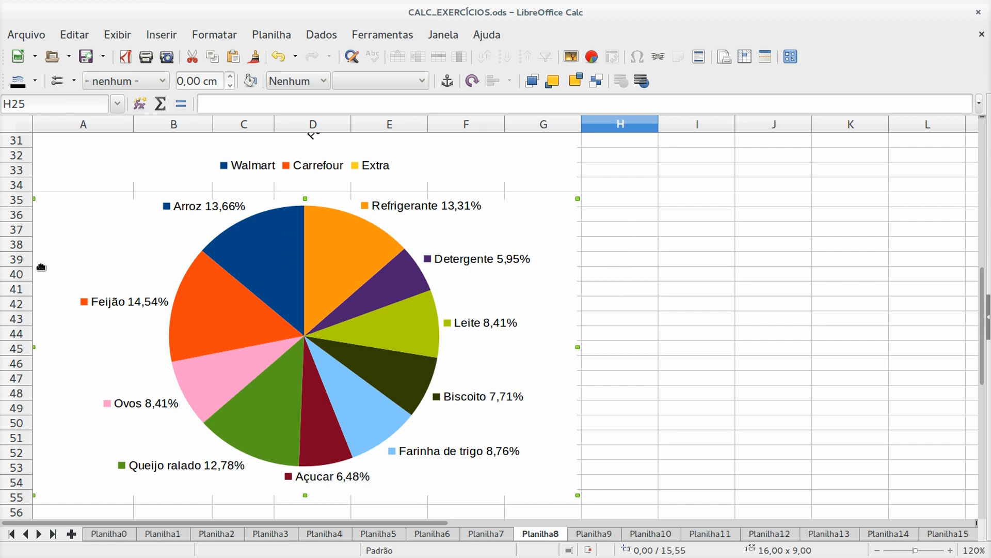
{"action": "scroll", "coordinate": [614, 315], "scroll_direction": "up", "scroll_amount": 9}
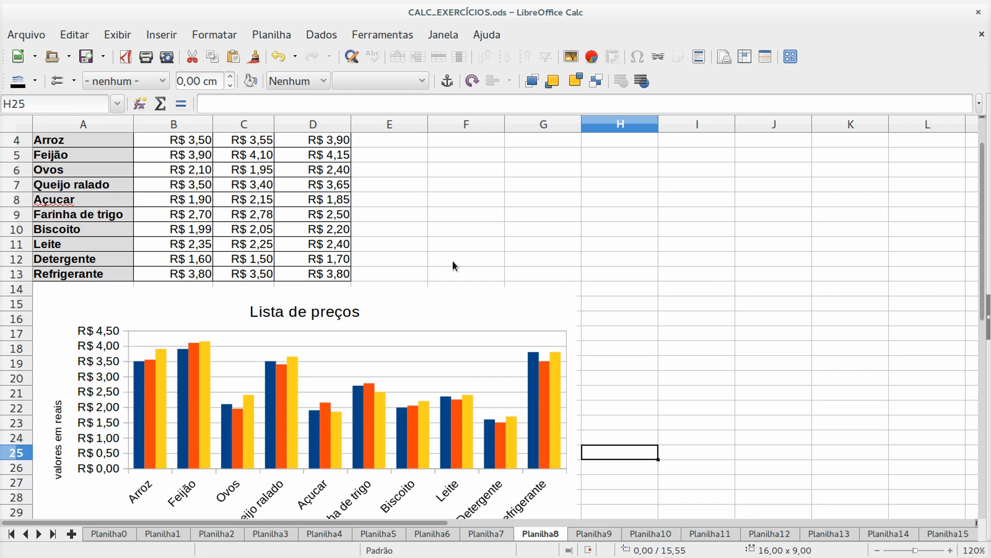
{"action": "scroll", "coordinate": [636, 284], "scroll_direction": "up", "scroll_amount": 1}
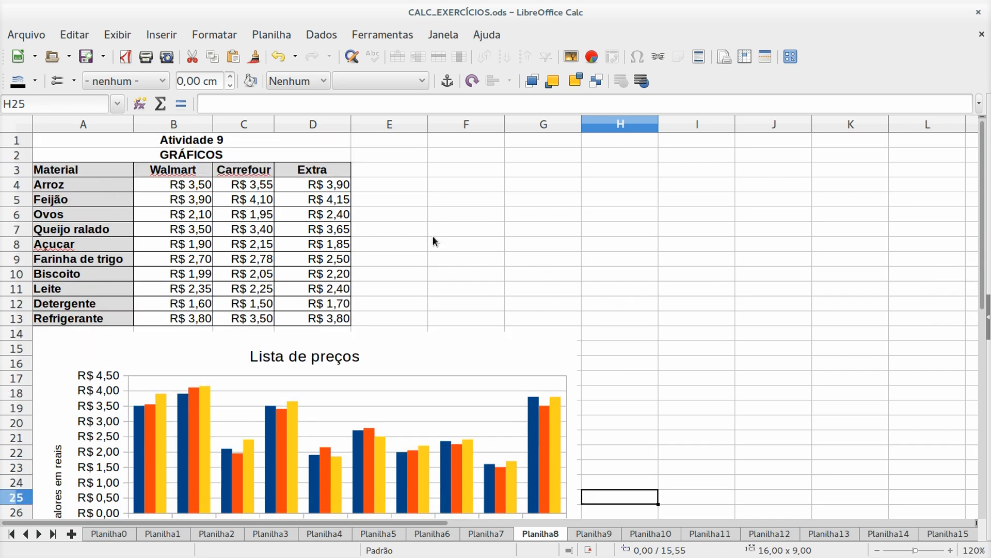